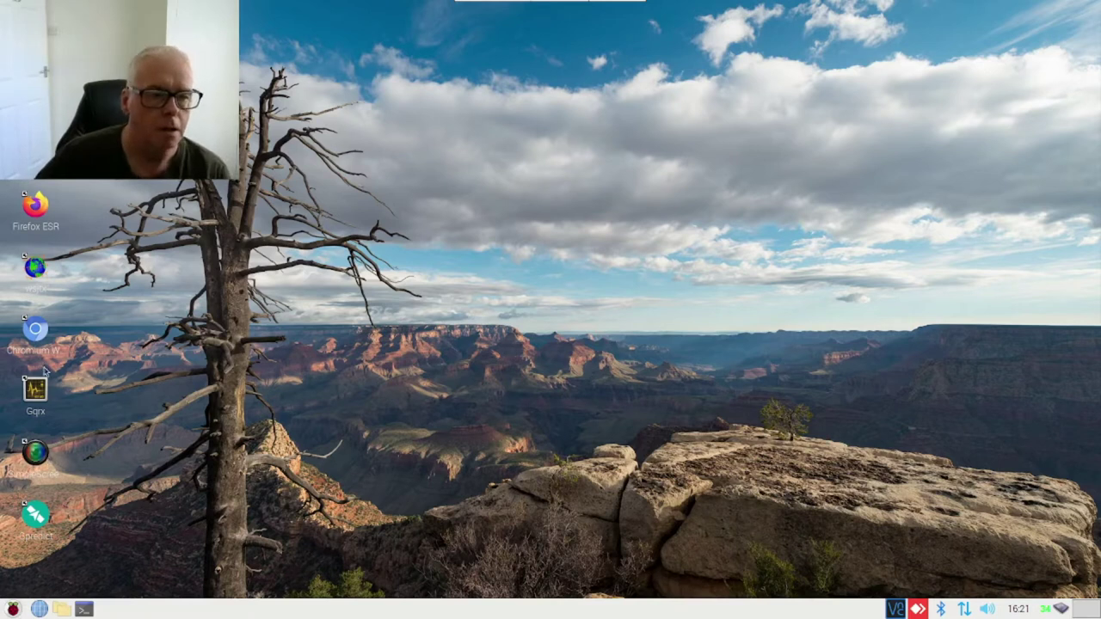
# Add an SDR++ shortcut to the desktop from the Raspberry menu's Other category.
pyautogui.click(13, 609)
pyautogui.moveTo(64, 384)
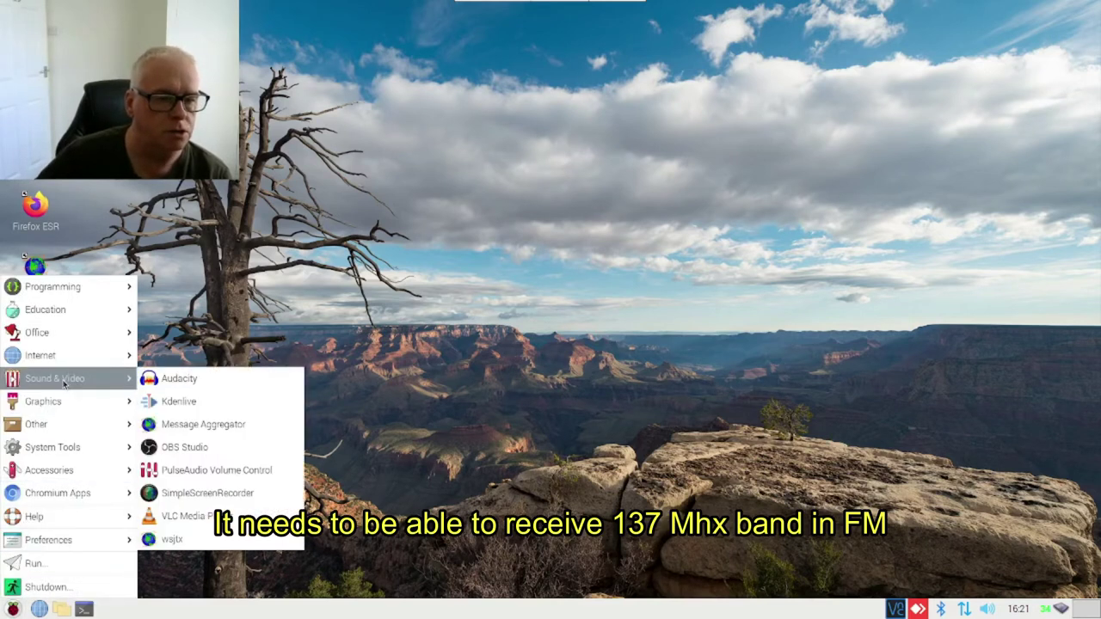
pyautogui.moveTo(78, 421)
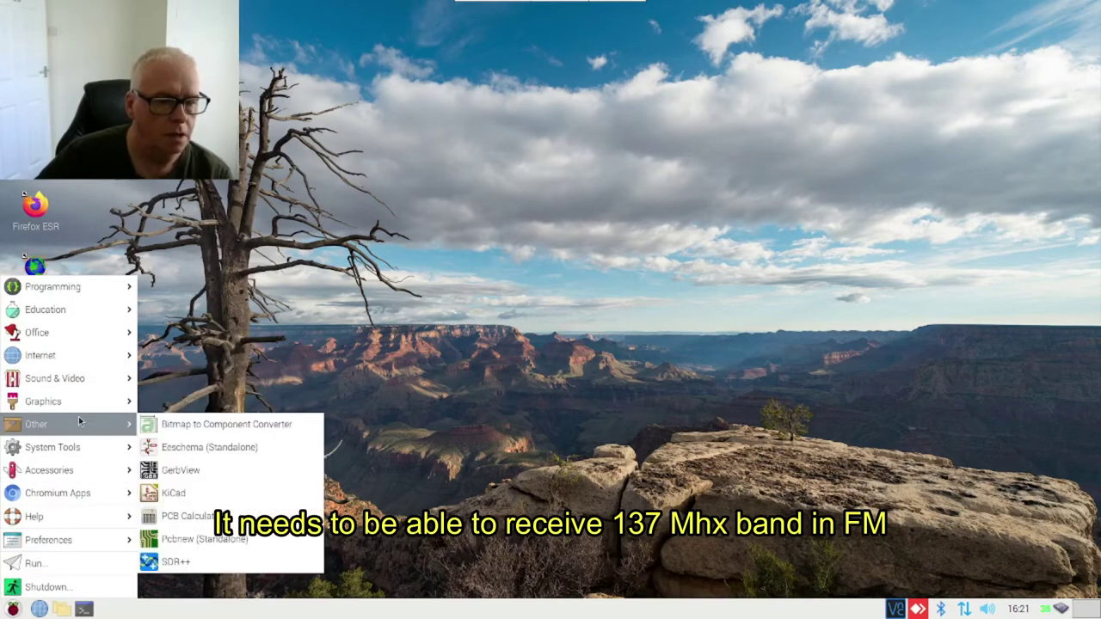
pyautogui.rightClick(197, 563)
pyautogui.click(371, 560)
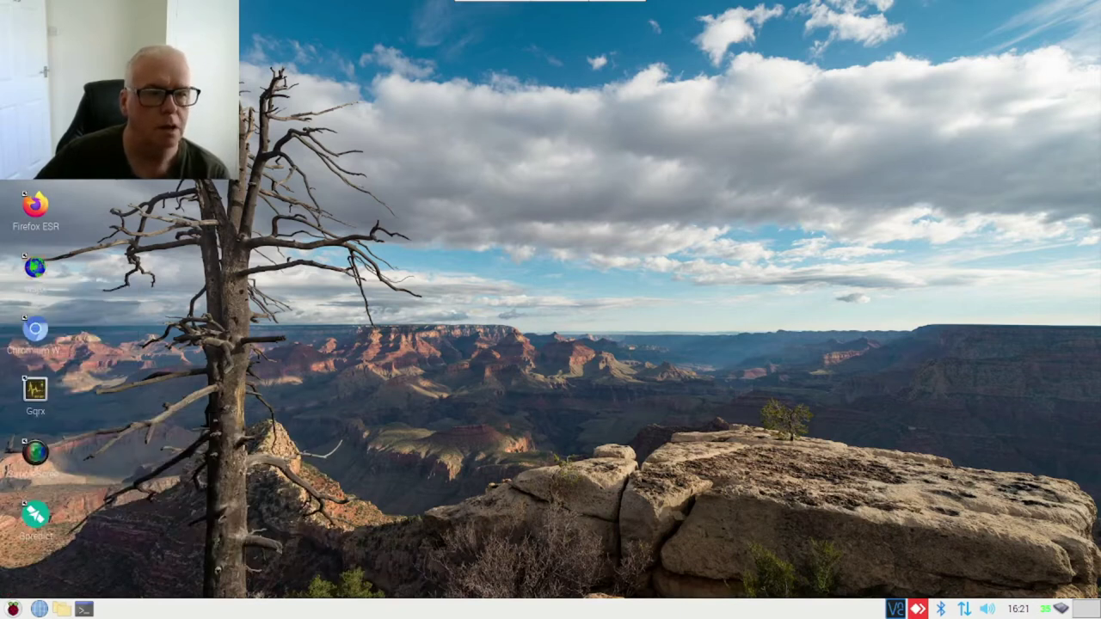
# Move the SDR++ shortcut beside Gqrx and select the Gpredict shortcut.
pyautogui.moveTo(35, 574); pyautogui.dragTo(90, 391)
pyautogui.click(199, 469)
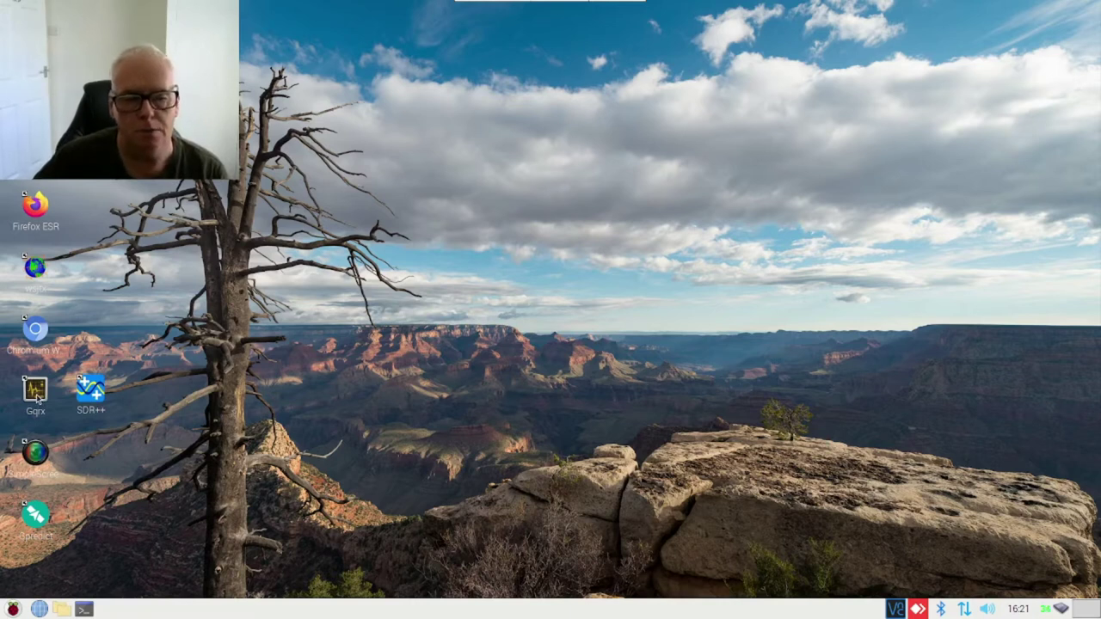
pyautogui.click(31, 532)
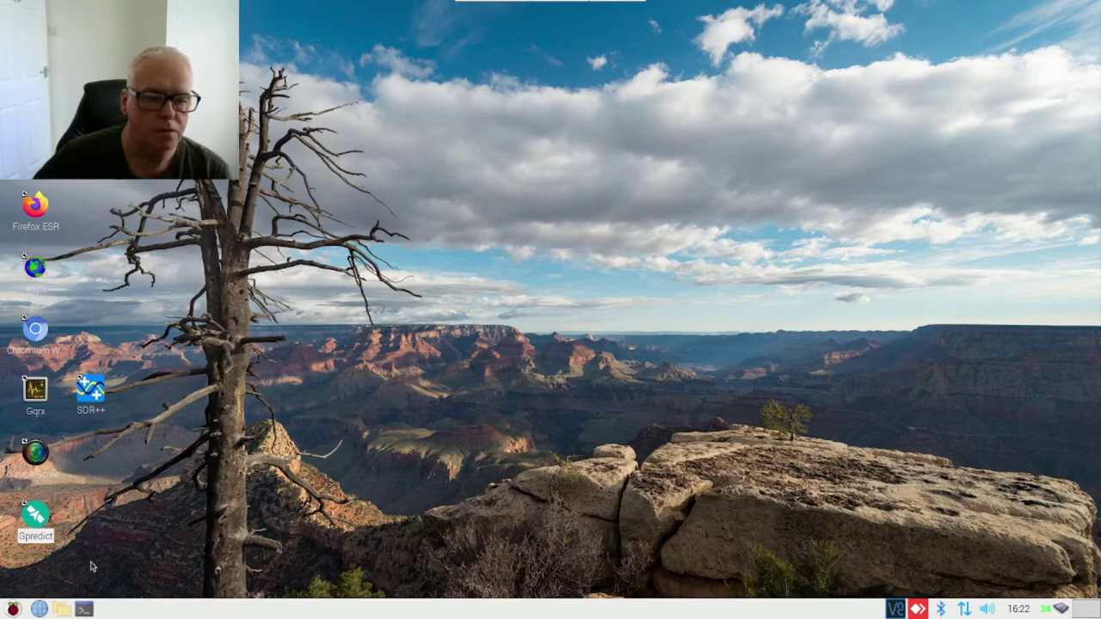
# Launch Gpredict and update both TLE data and transponder data from the network.
pyautogui.doubleClick(35, 518)
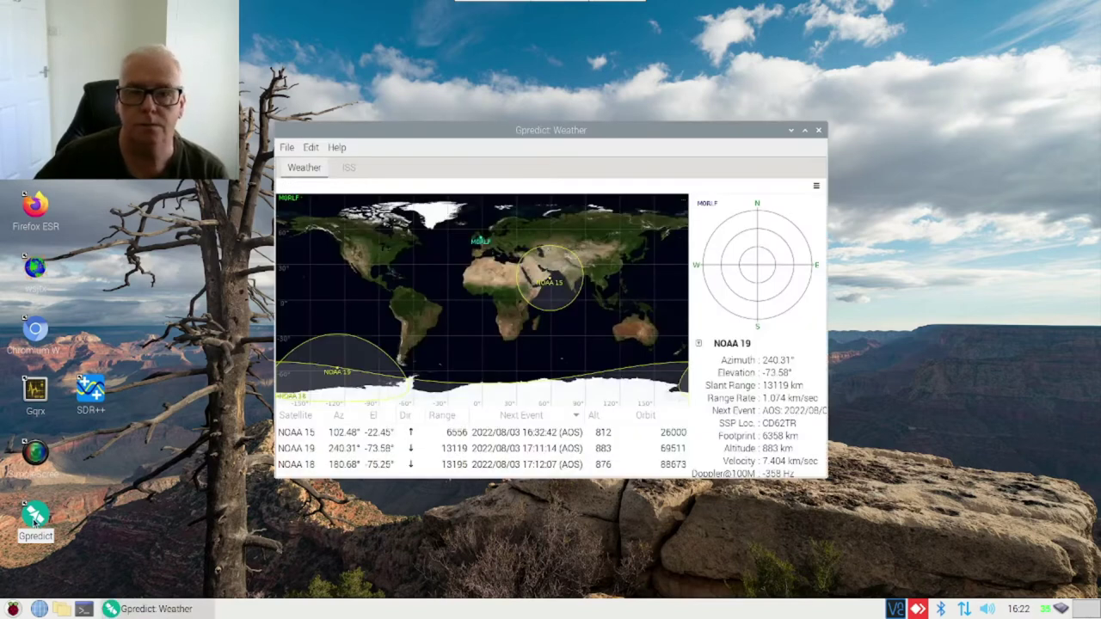
pyautogui.click(310, 148)
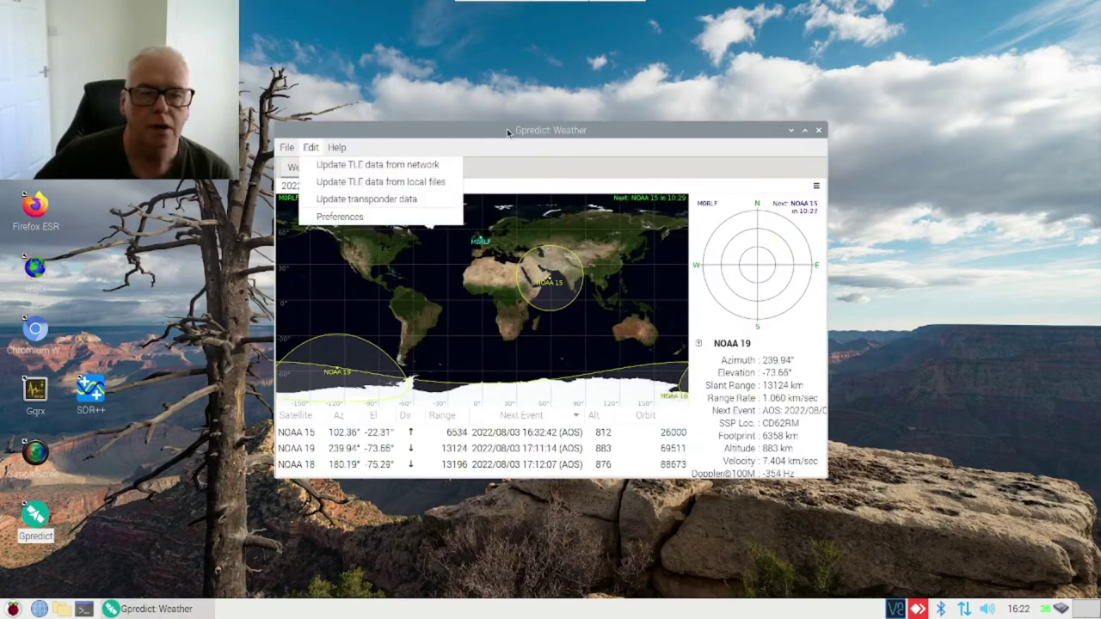
pyautogui.click(413, 173)
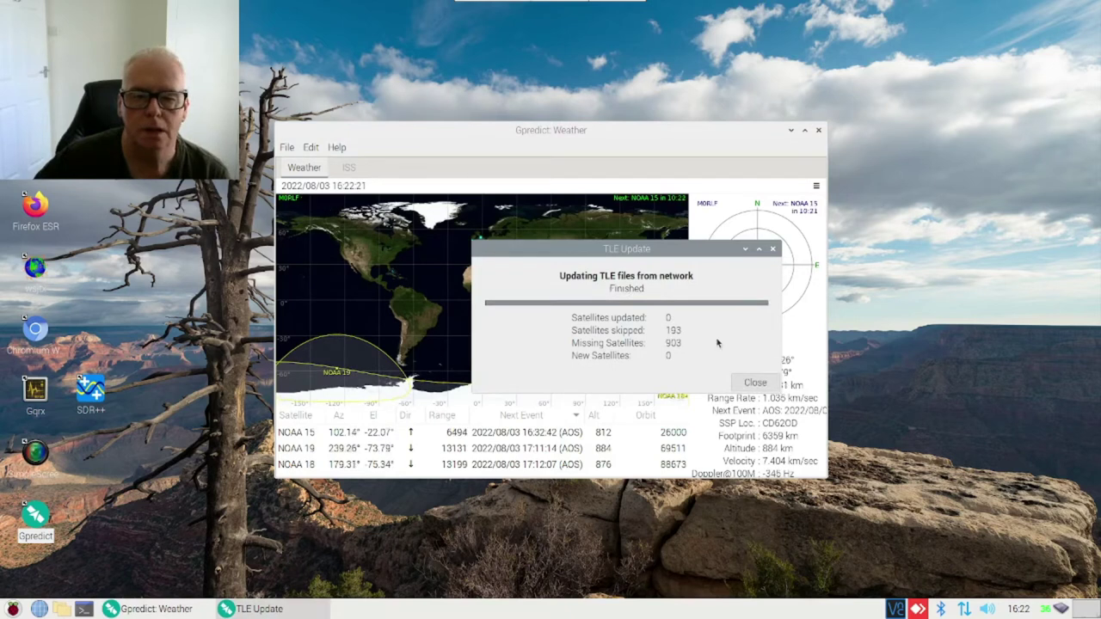
pyautogui.click(755, 383)
pyautogui.click(309, 154)
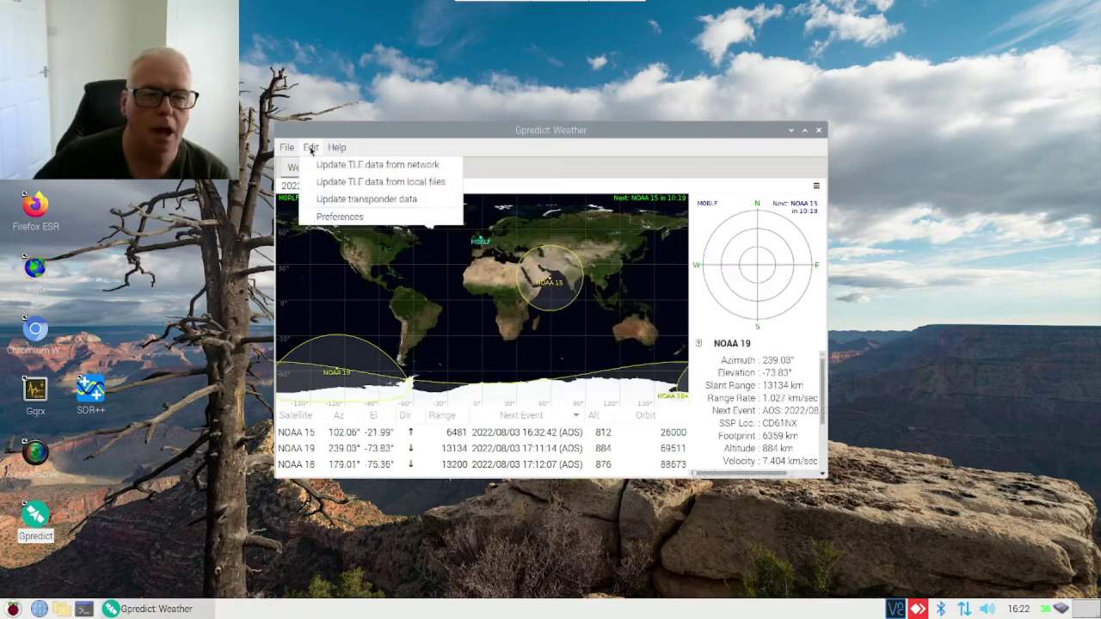
pyautogui.click(361, 201)
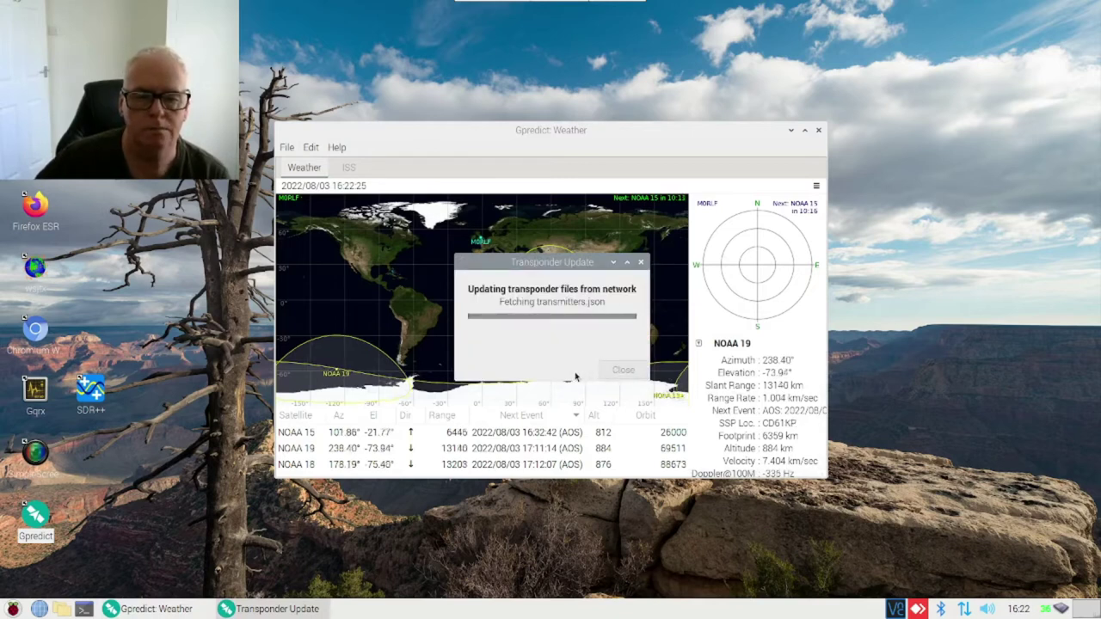
# Dismiss the transponder update and maximise the Gpredict window.
pyautogui.click(621, 370)
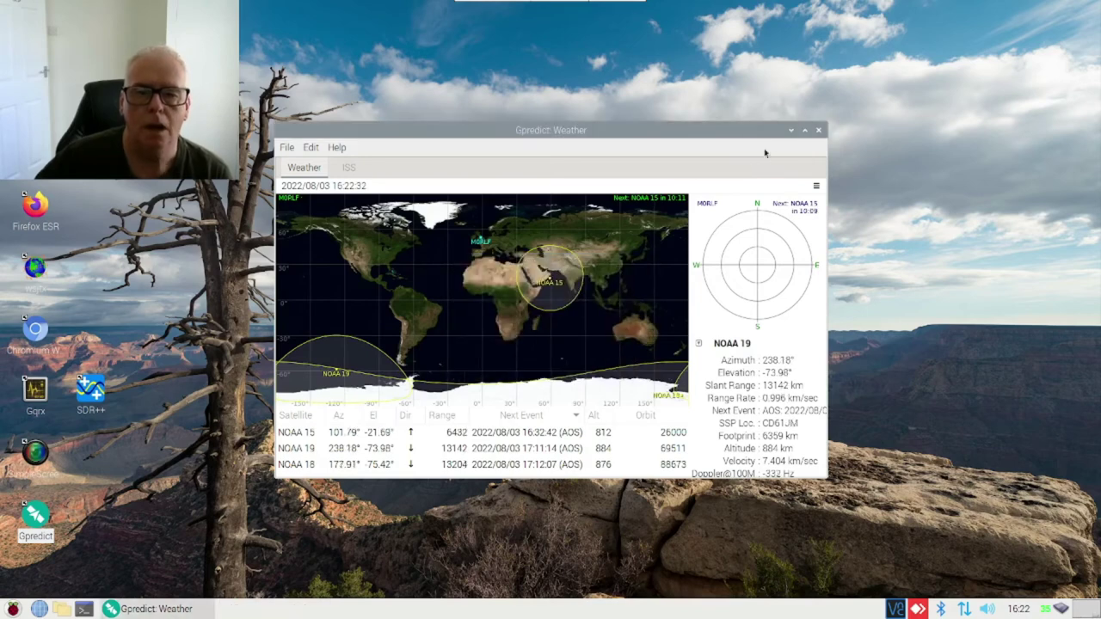
pyautogui.moveTo(745, 129); pyautogui.dragTo(654, 58)
pyautogui.click(715, 63)
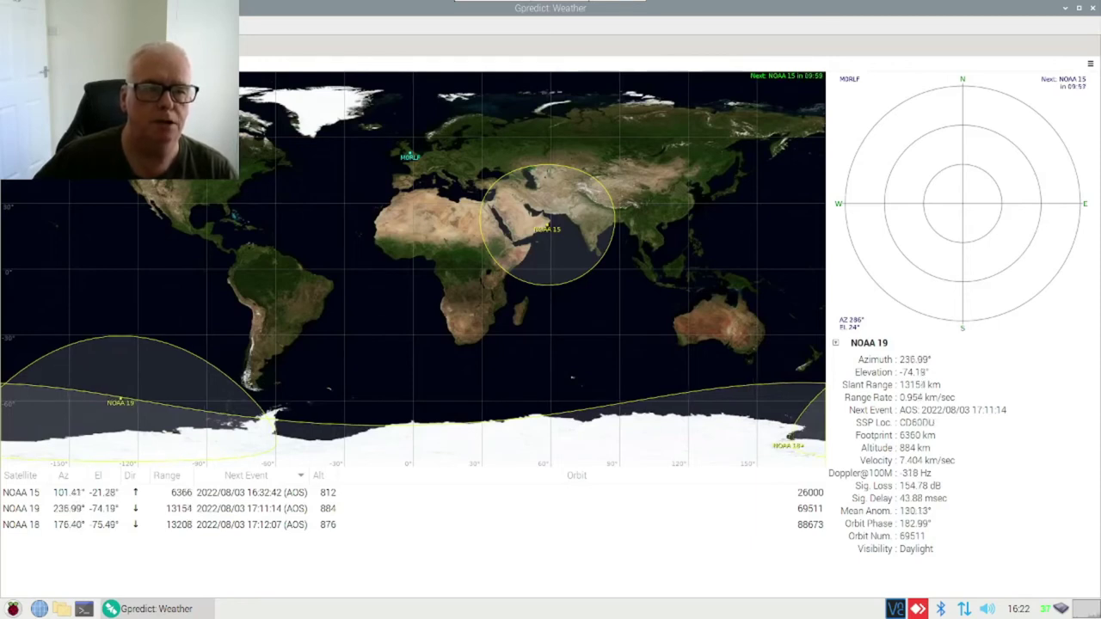
# Reopen the Weather module, then close it so the ISS module shows.
pyautogui.hotkey('ctrl', 'o')
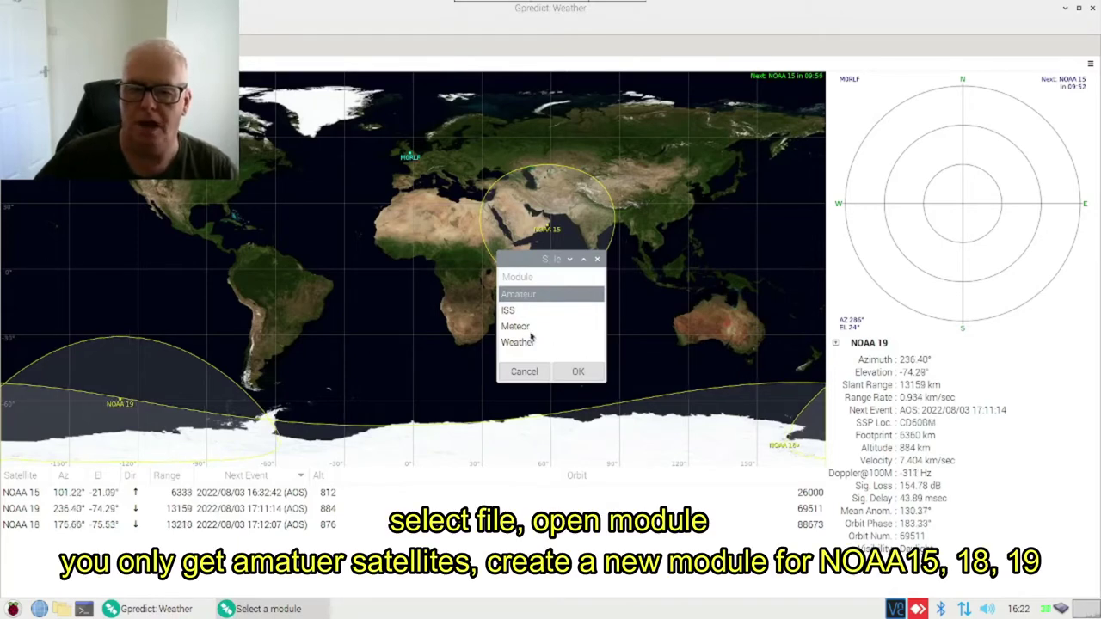
pyautogui.click(526, 344)
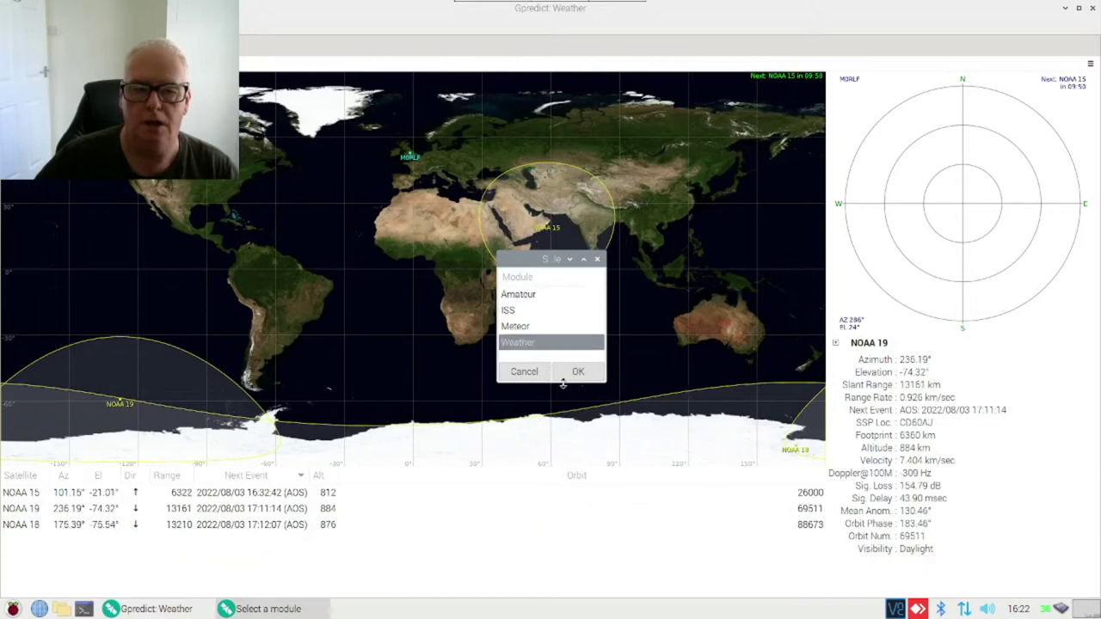
pyautogui.click(575, 373)
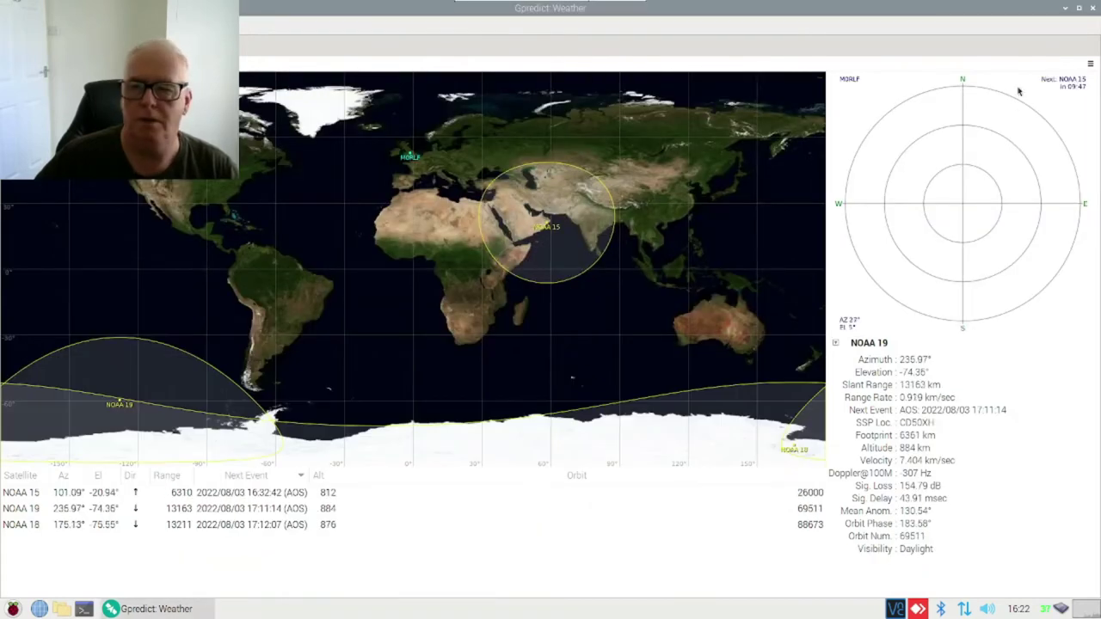
pyautogui.click(1091, 63)
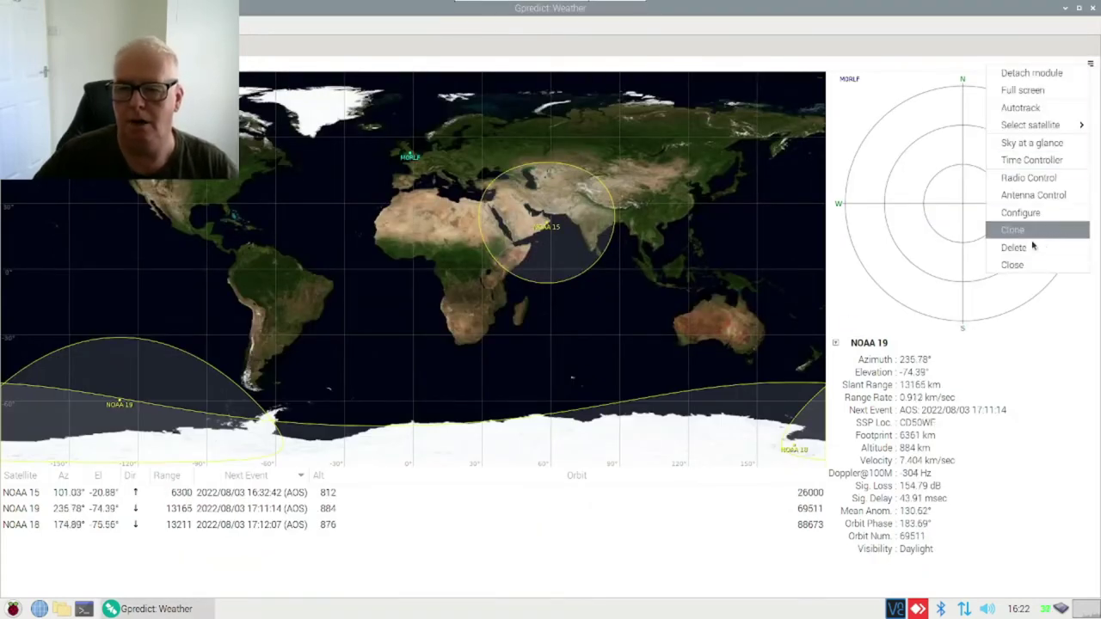
pyautogui.click(1024, 264)
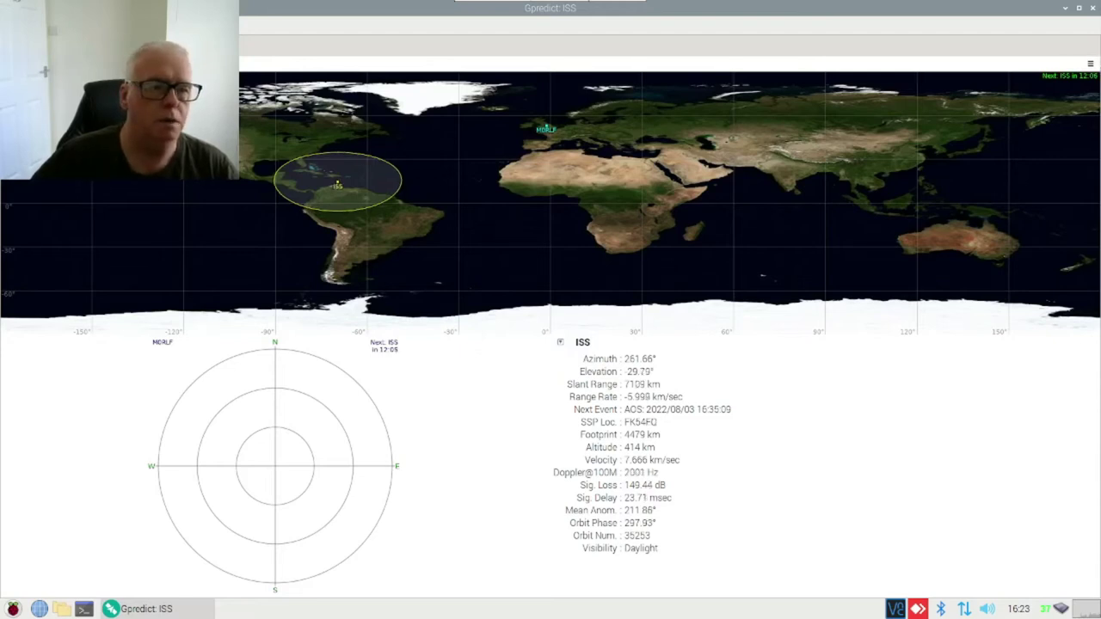
# Open the home station's details from the Ground Stations preferences to view its location.
pyautogui.hotkey('ctrl', 'p')
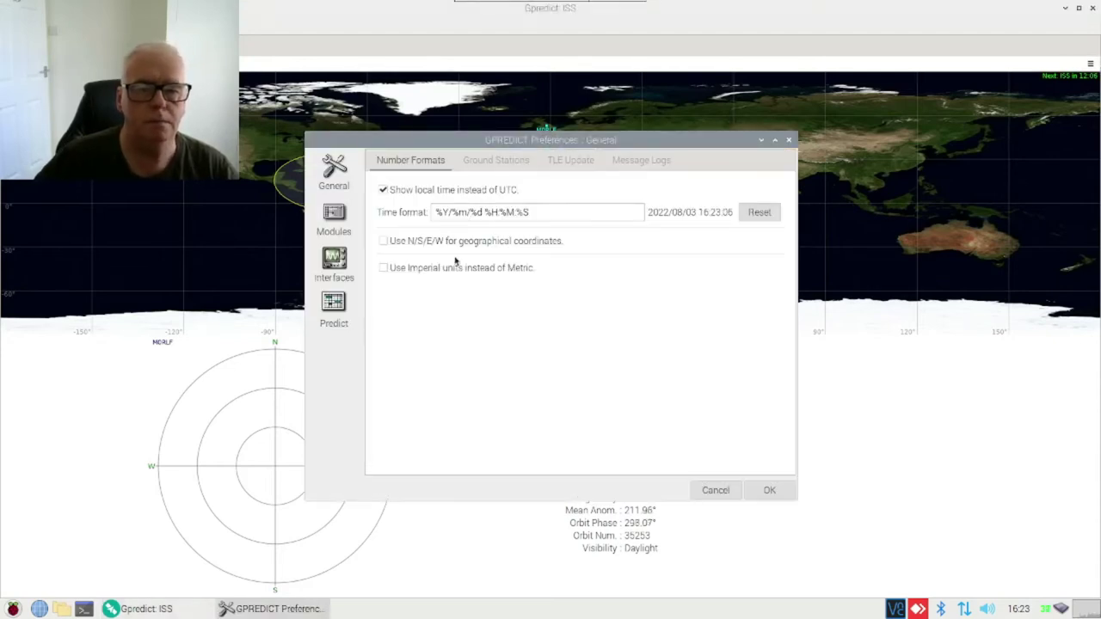
pyautogui.click(507, 163)
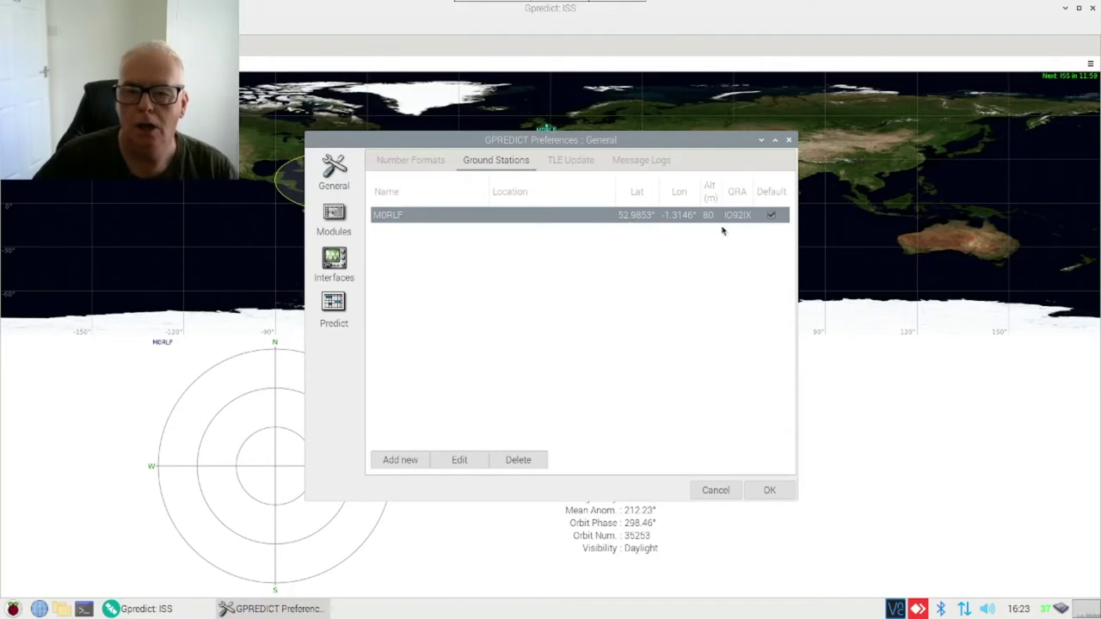
pyautogui.doubleClick(650, 221)
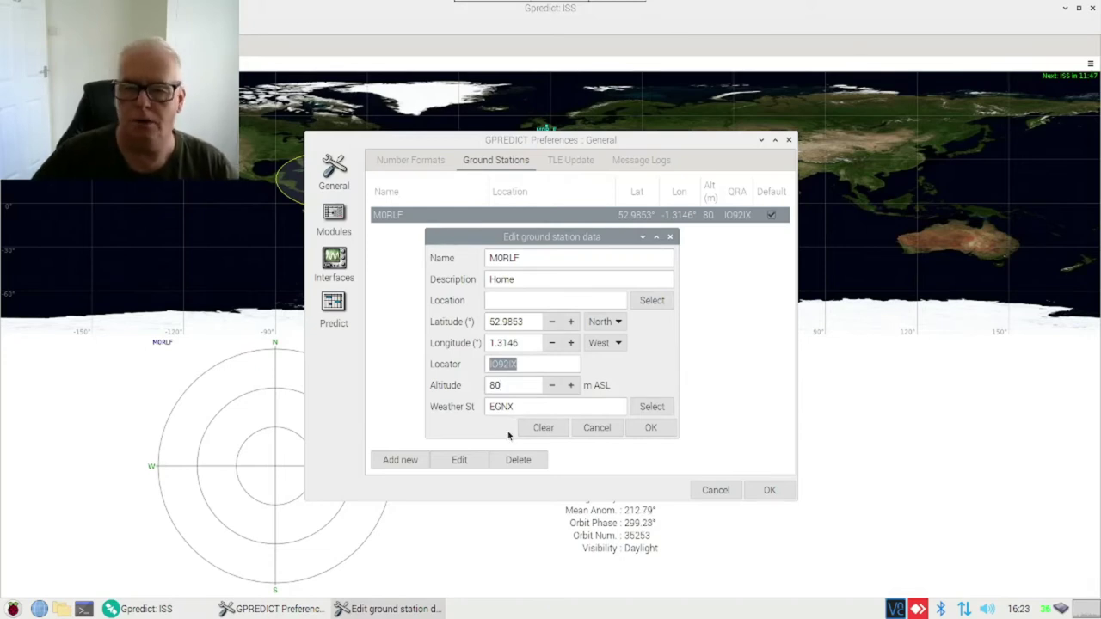
# Cancel the station details and set the 'Map, table, polar and single sat (wide)' module layout.
pyautogui.click(604, 428)
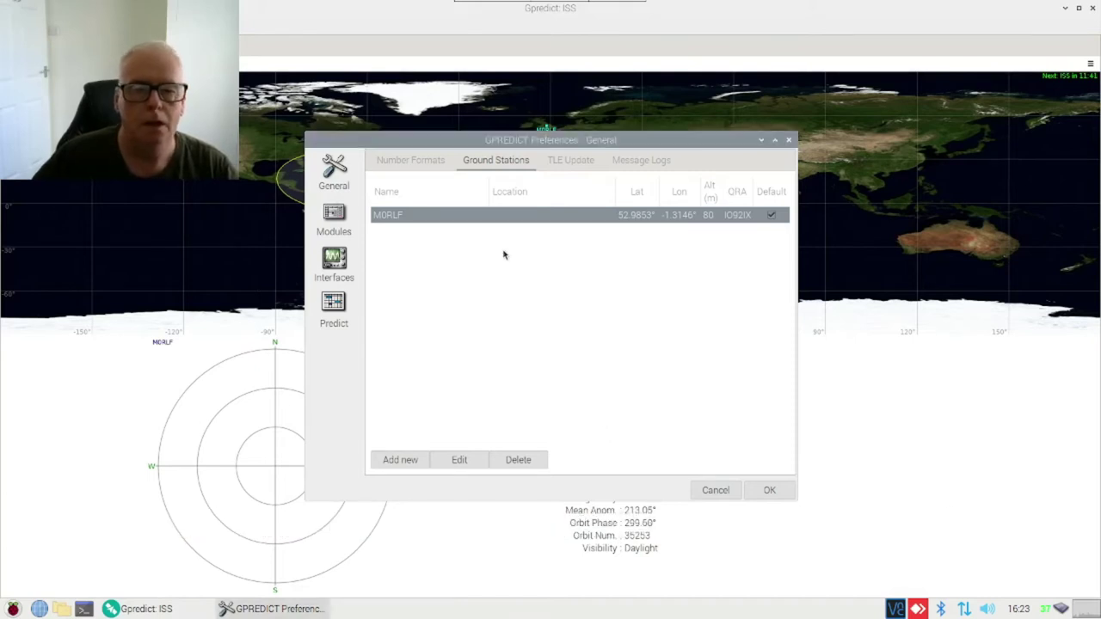
pyautogui.click(574, 160)
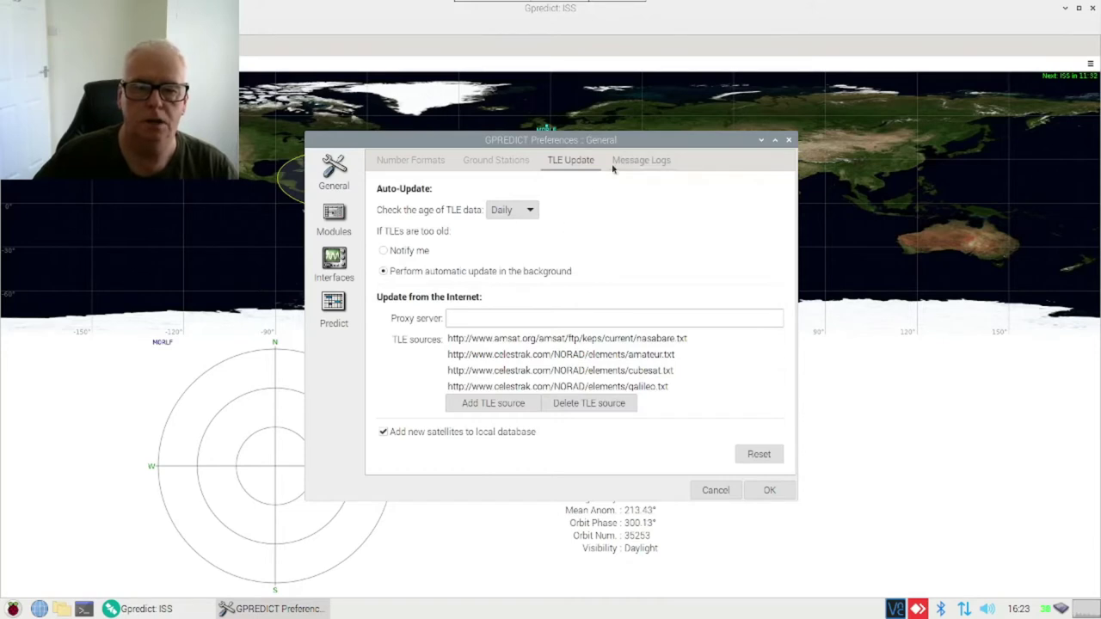
pyautogui.click(334, 212)
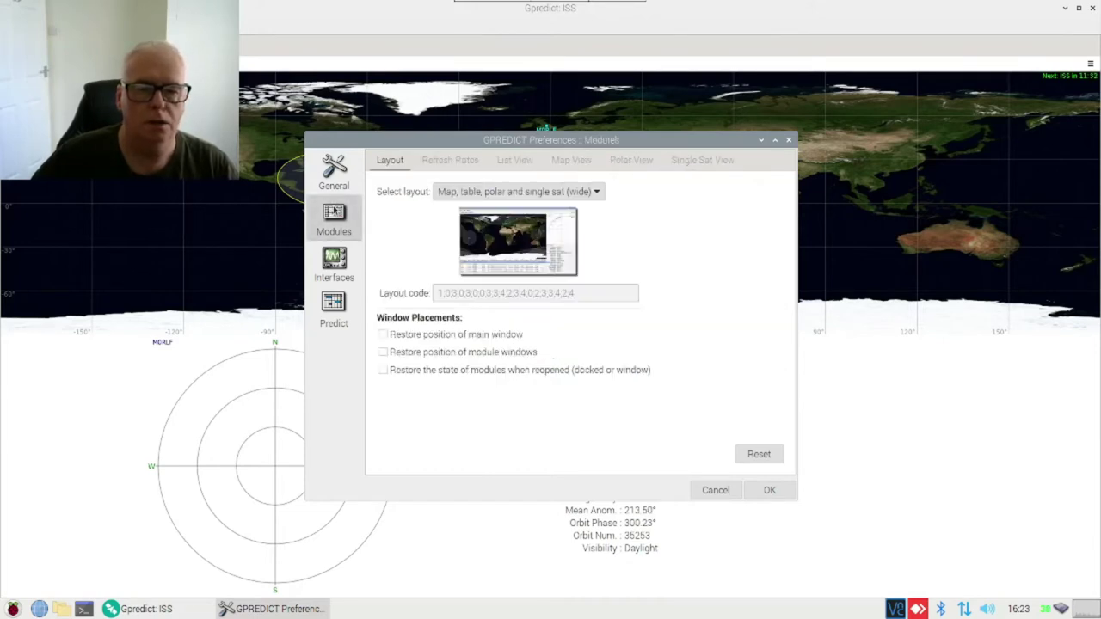
pyautogui.click(578, 192)
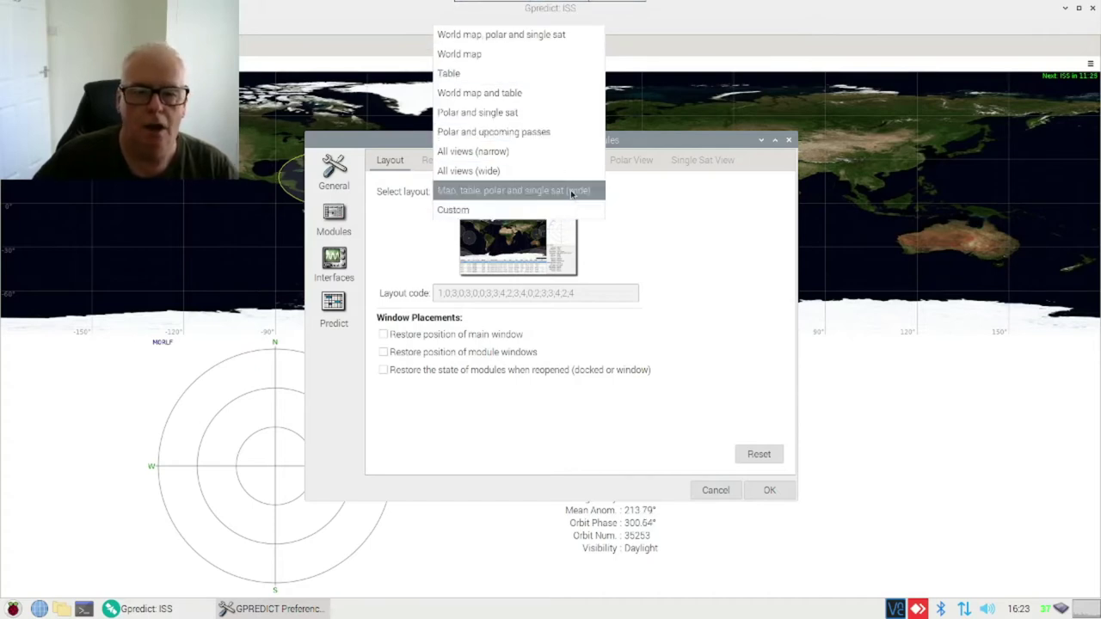
pyautogui.click(571, 193)
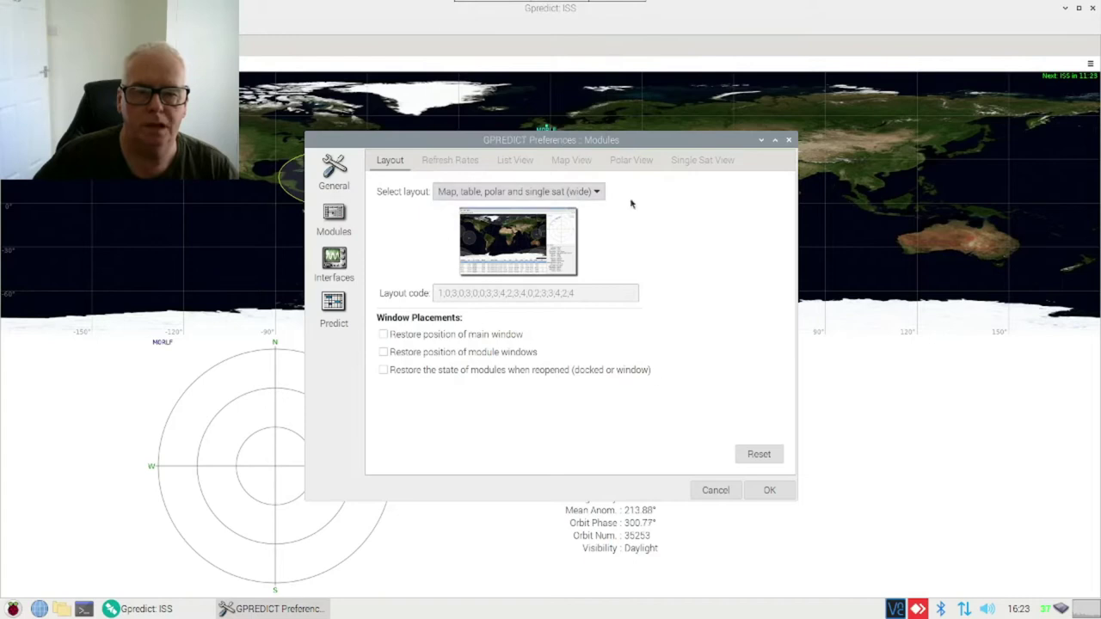
pyautogui.click(764, 487)
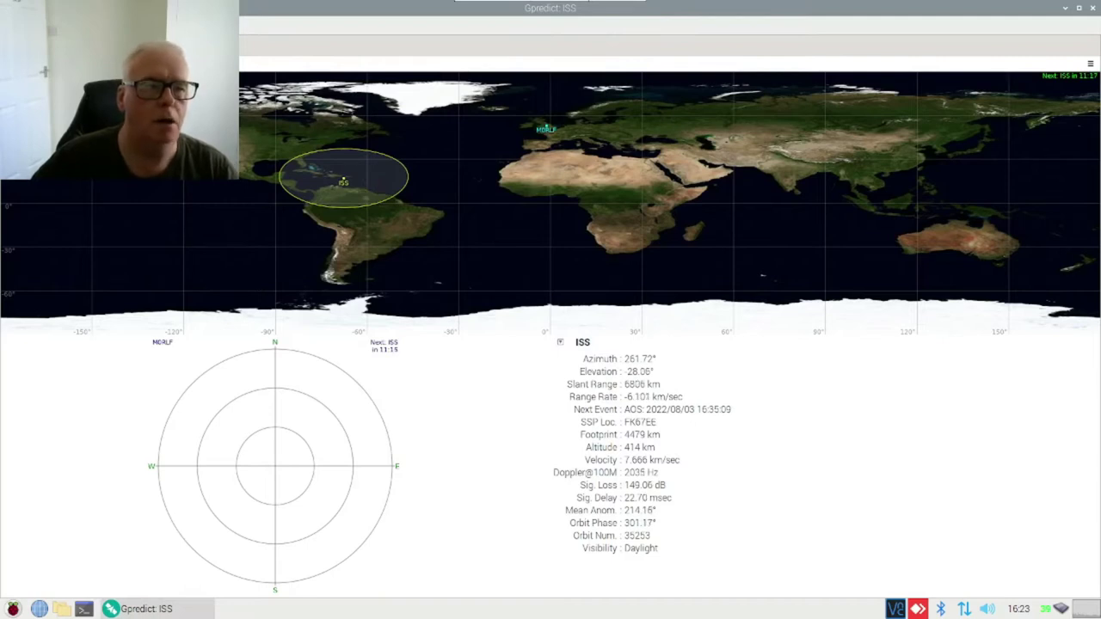
# Switch to the Weather module and open its configuration, searching for 'noaa' satellites.
pyautogui.hotkey('ctrl', 'pagedown')
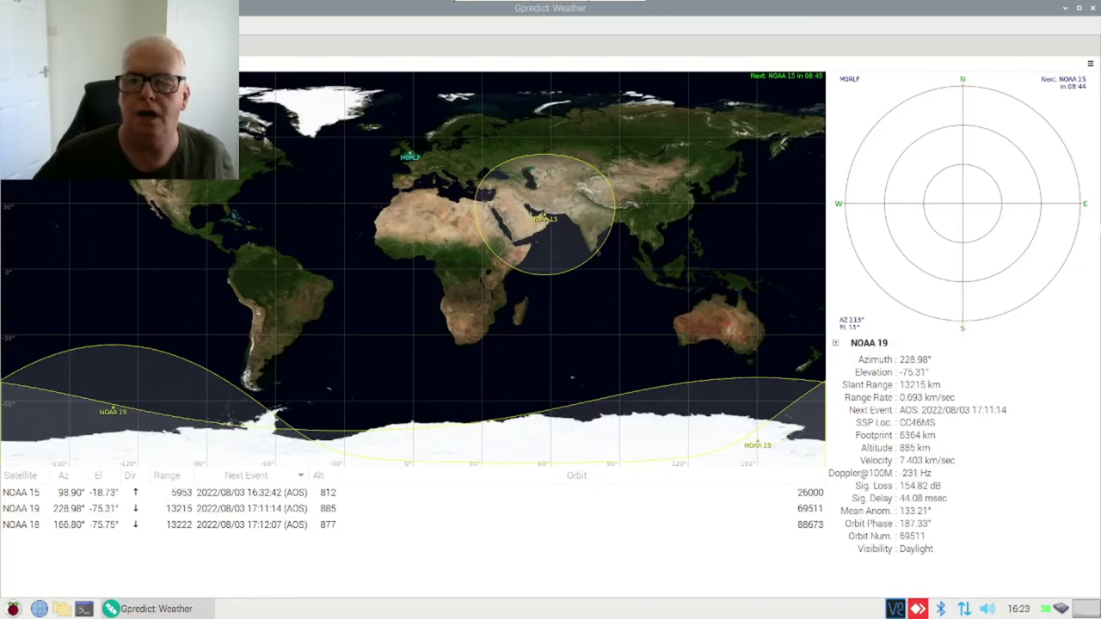
pyautogui.click(1091, 64)
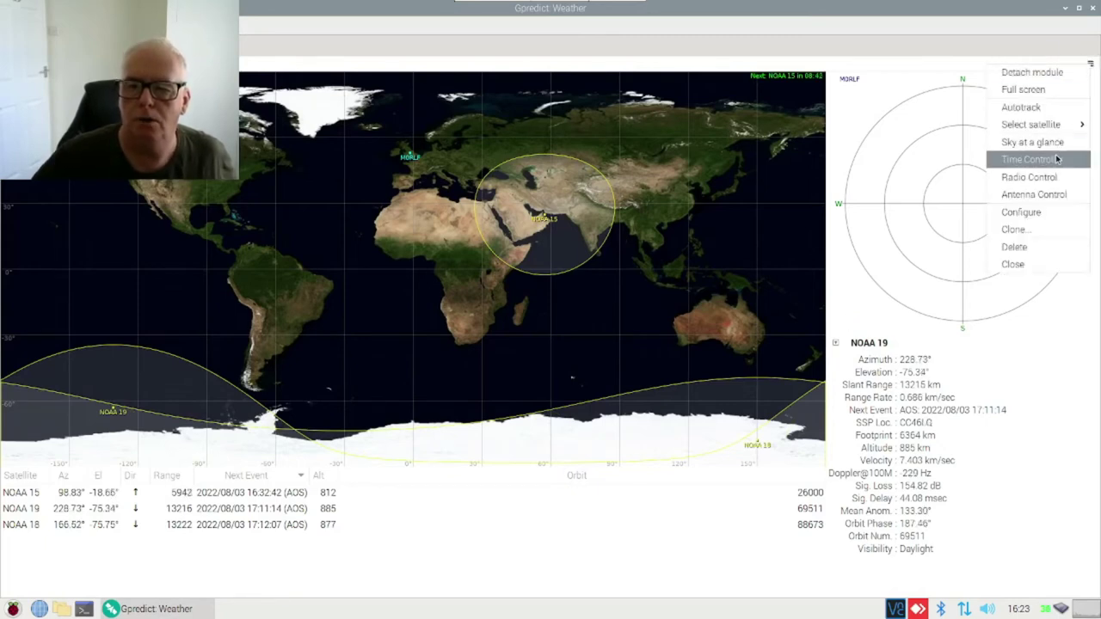
pyautogui.click(1026, 217)
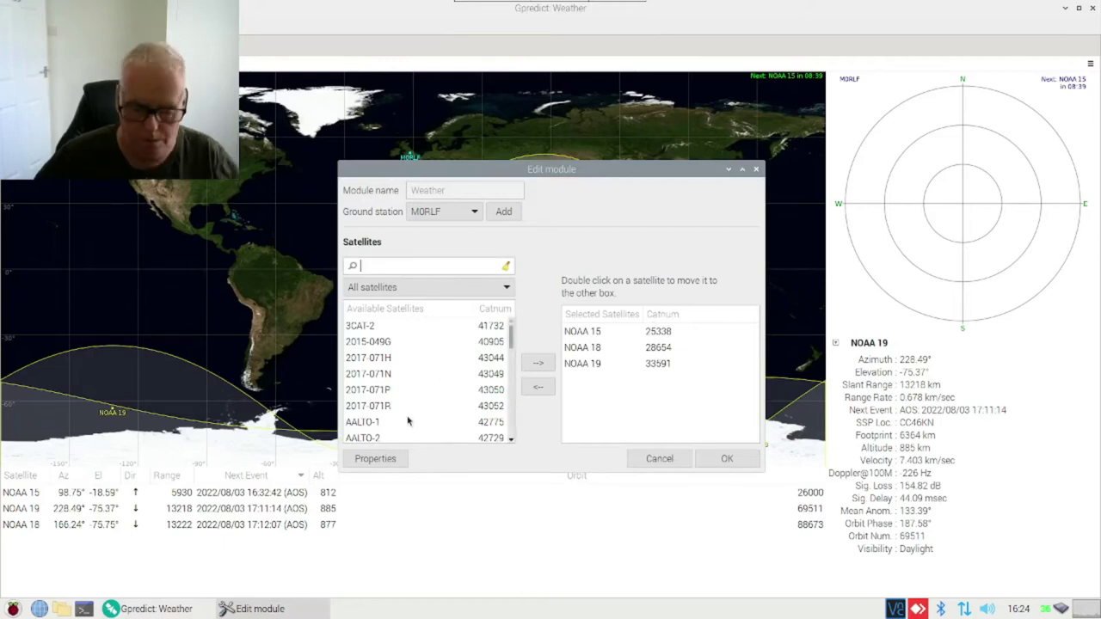
pyautogui.write('noaa')
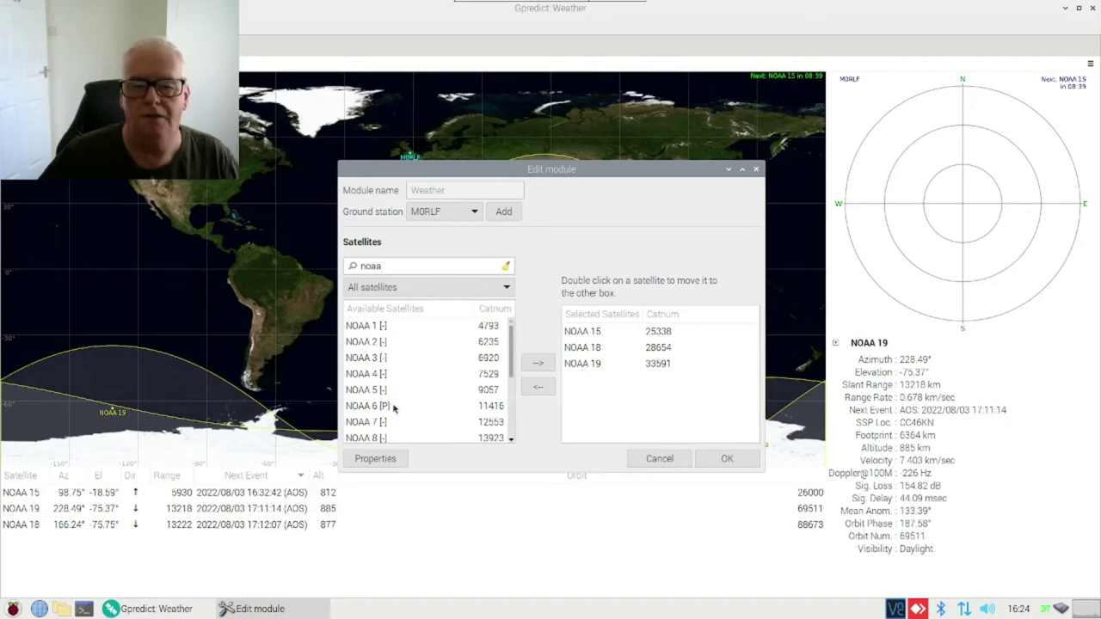
pyautogui.scroll(-1, 391, 416)
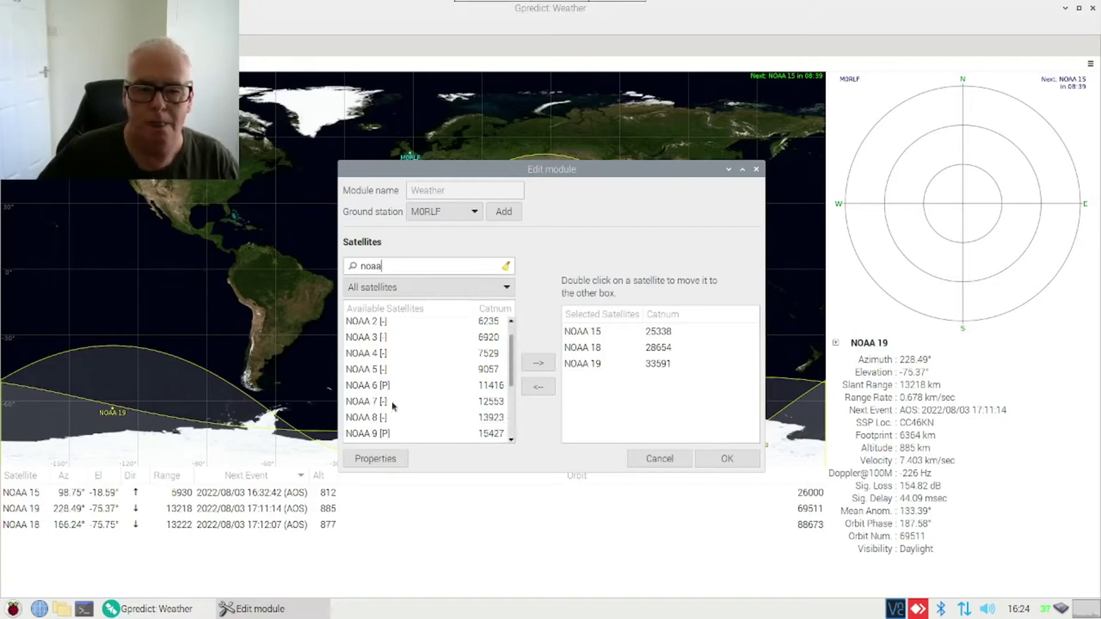
# Keep the 'Map, table, polar and single sat (wide)' layout and save the module settings.
pyautogui.click(390, 459)
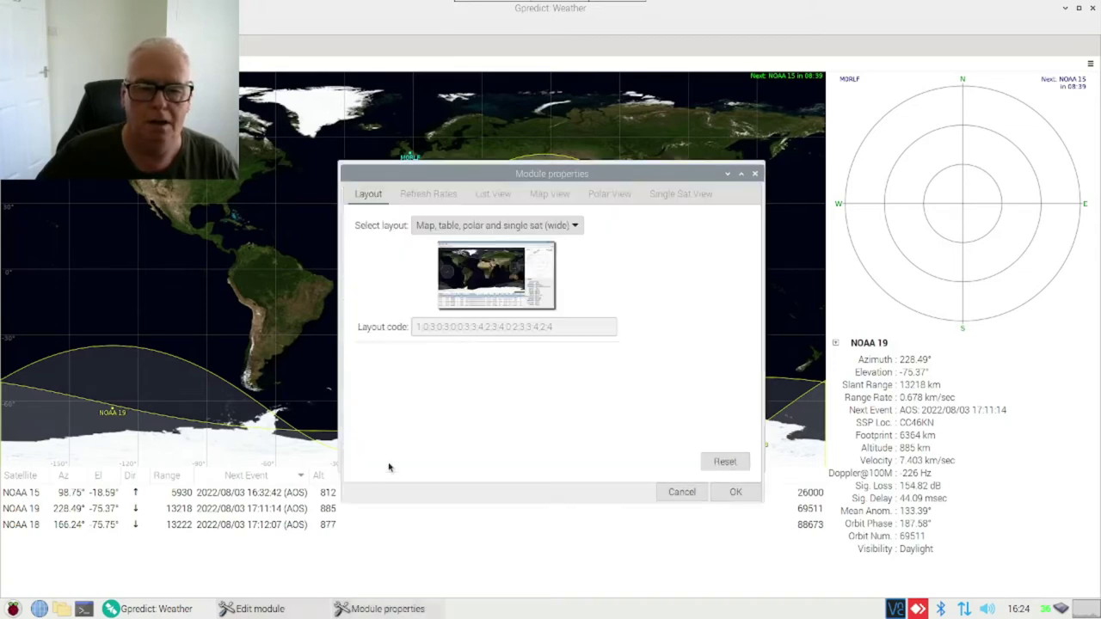
pyautogui.click(567, 225)
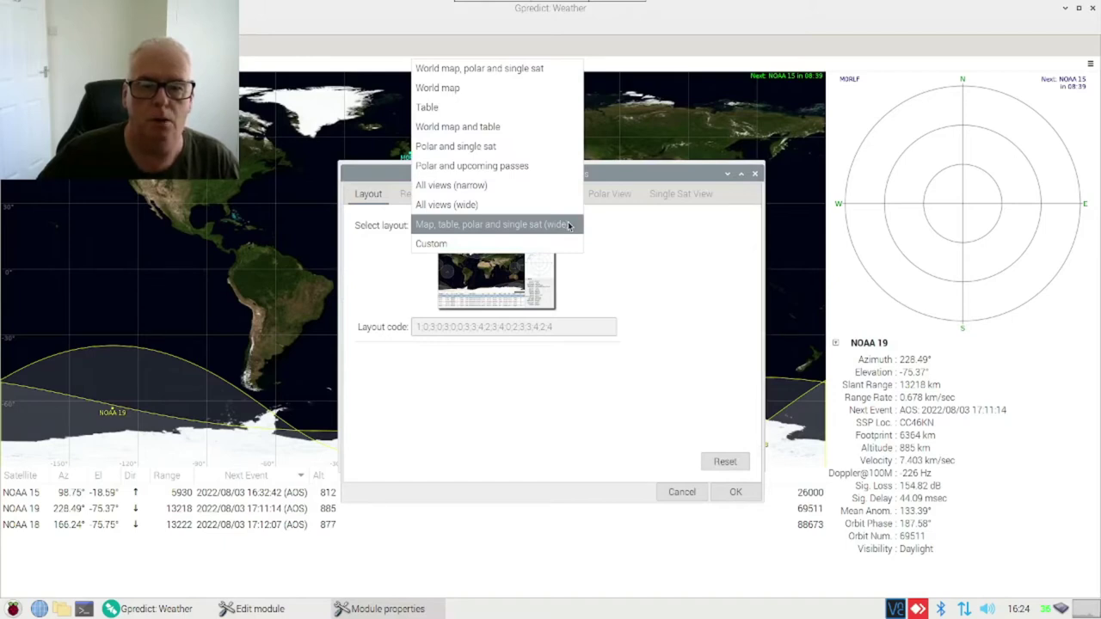
pyautogui.click(568, 225)
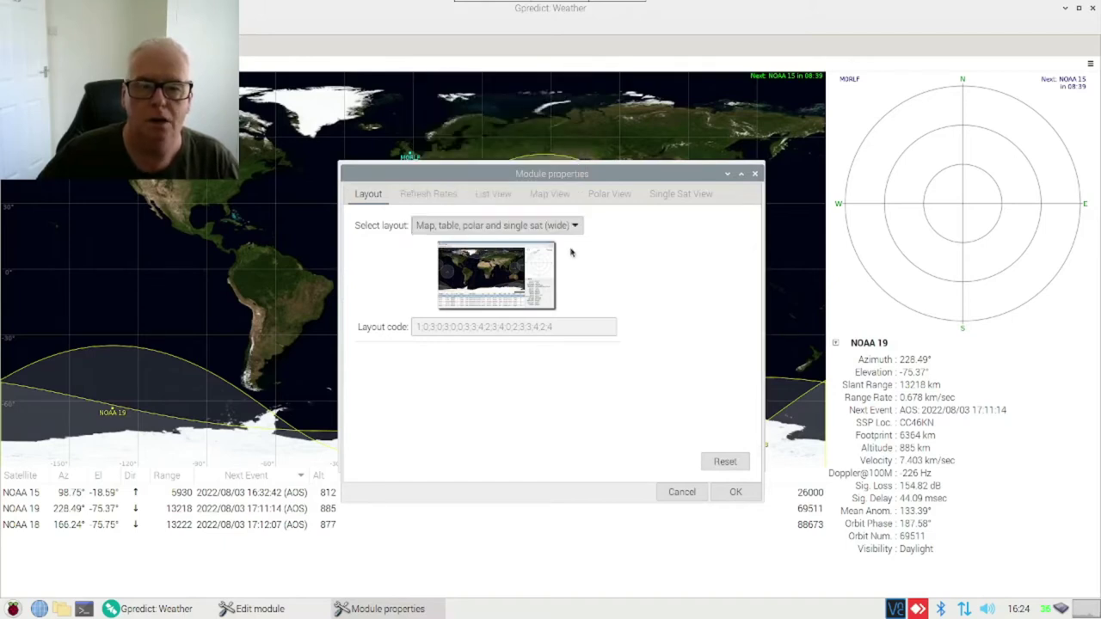
pyautogui.click(728, 493)
pyautogui.click(711, 459)
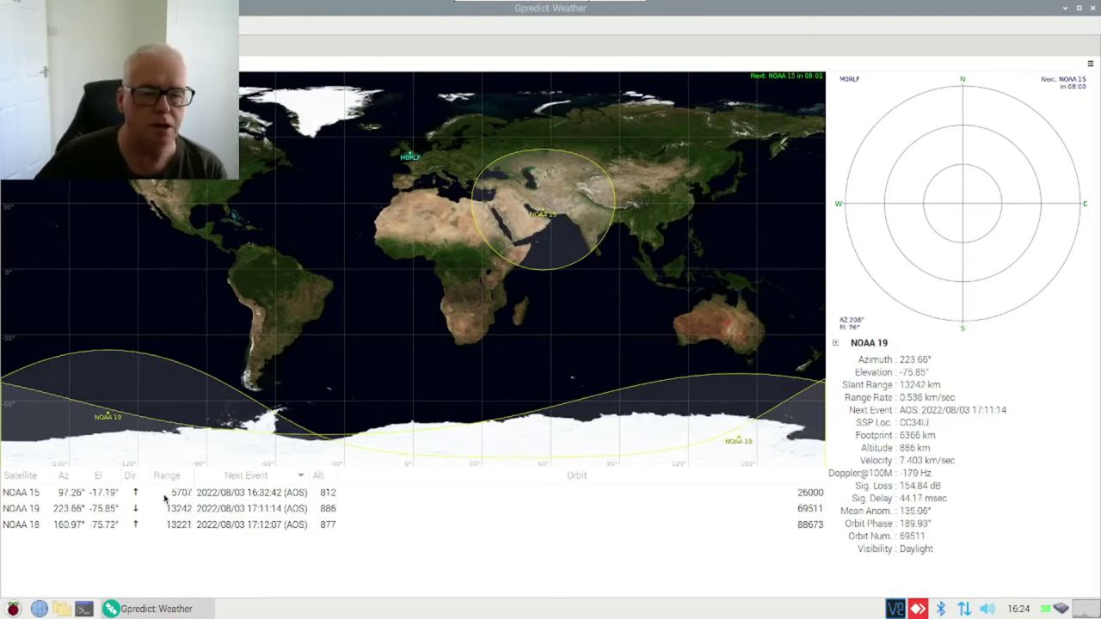
# Select NOAA 15 and inspect its Radio Control window set to GQRX, then close it.
pyautogui.click(109, 493)
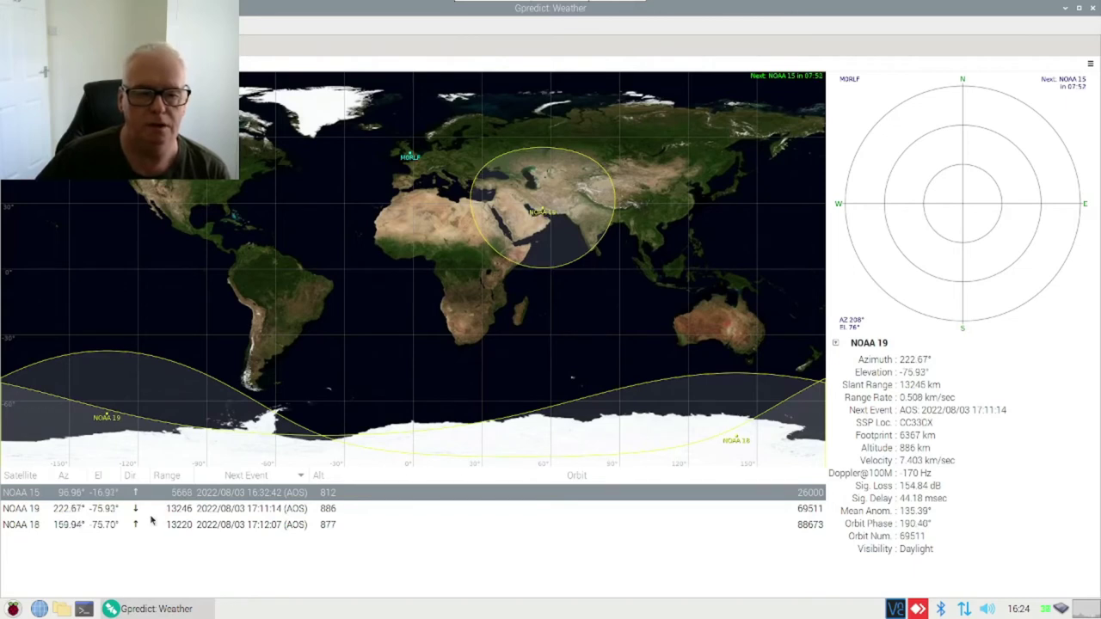
pyautogui.click(1091, 64)
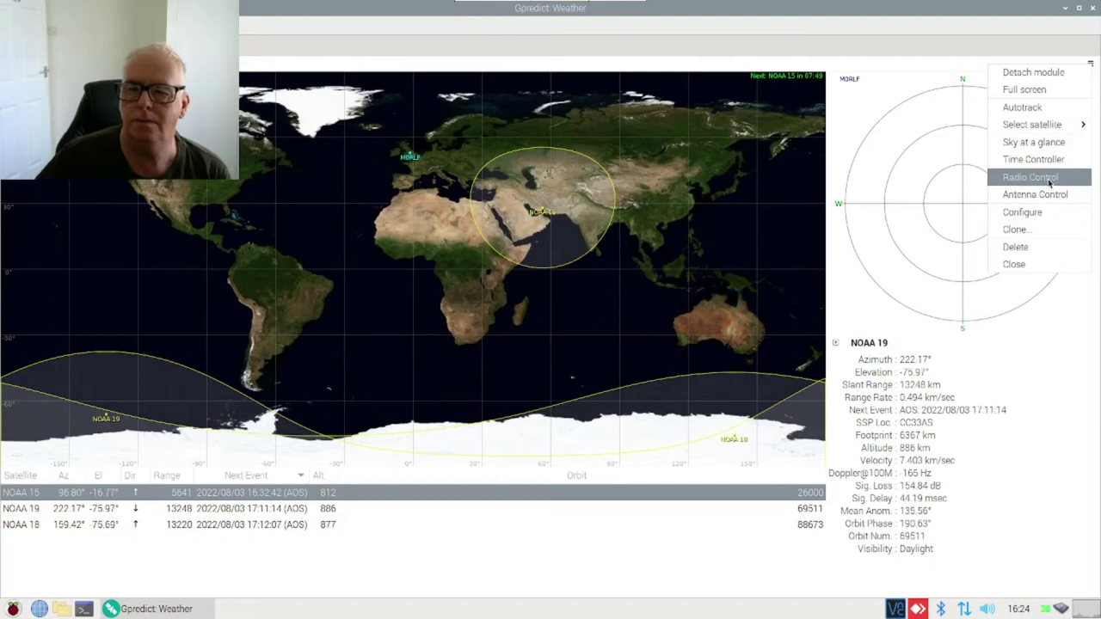
pyautogui.click(1048, 178)
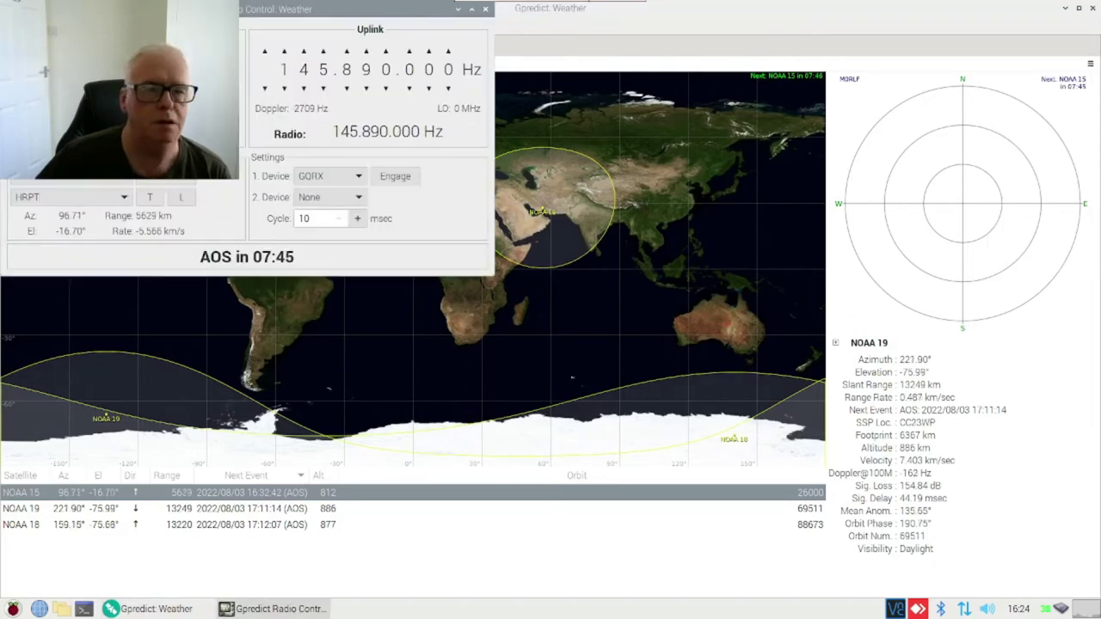
pyautogui.moveTo(448, 3); pyautogui.dragTo(508, 62)
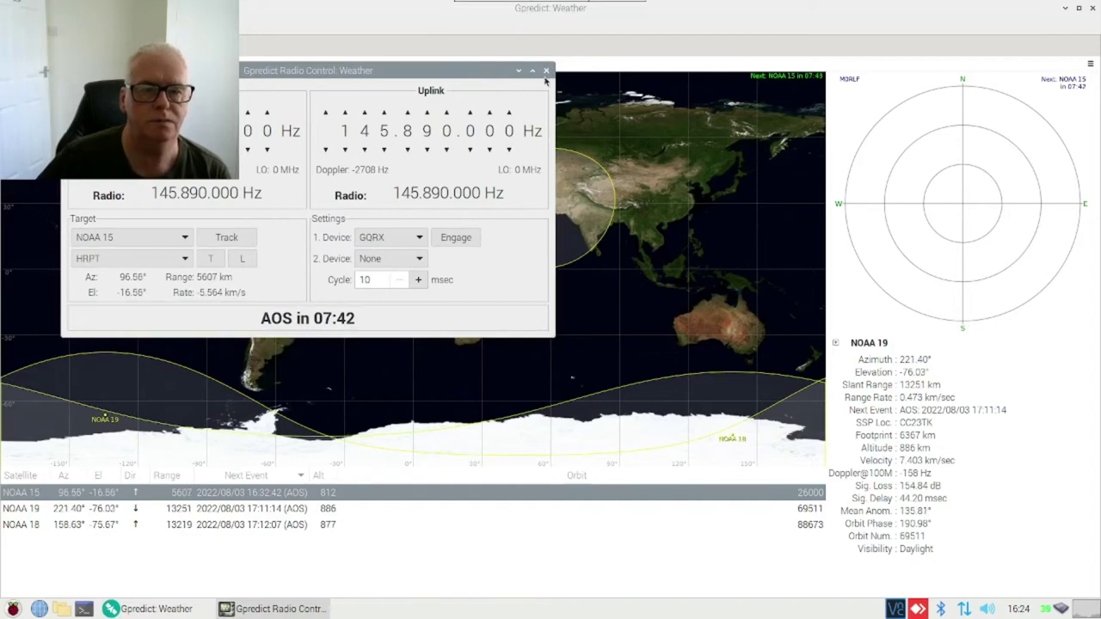
pyautogui.click(546, 70)
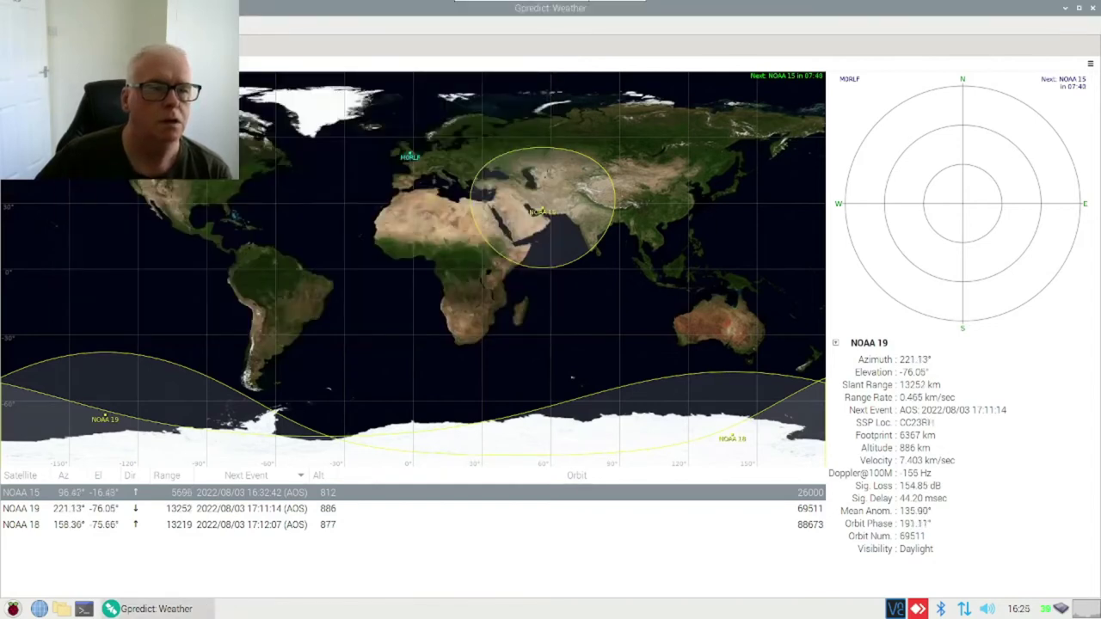
# Enable LOS signalling for the GQRX radio in the Interfaces preferences.
pyautogui.hotkey('ctrl', 'p')
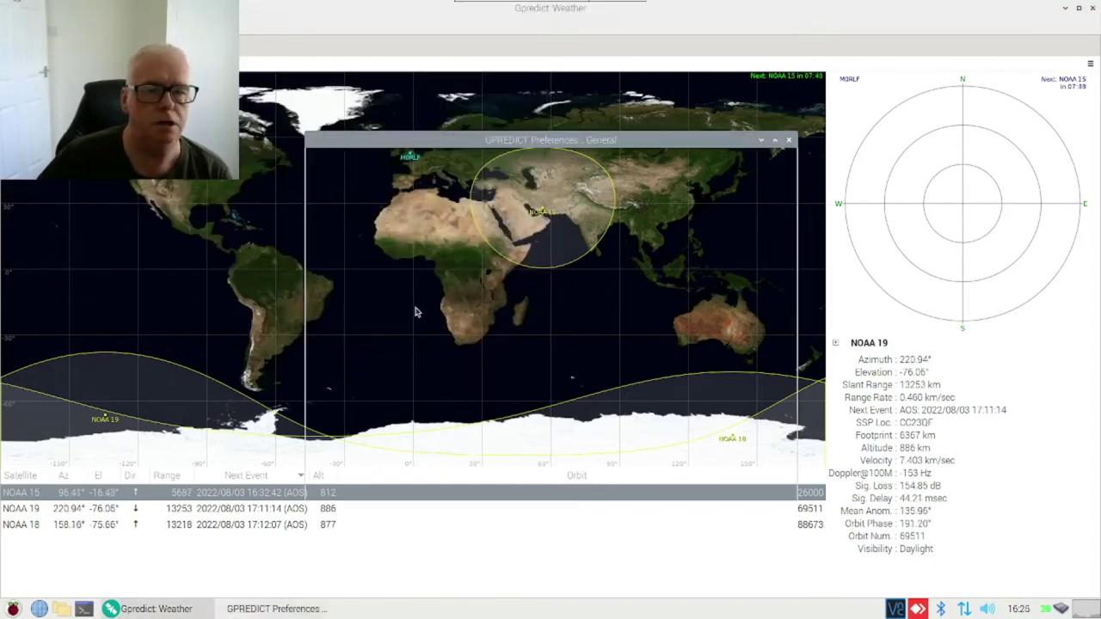
pyautogui.click(341, 260)
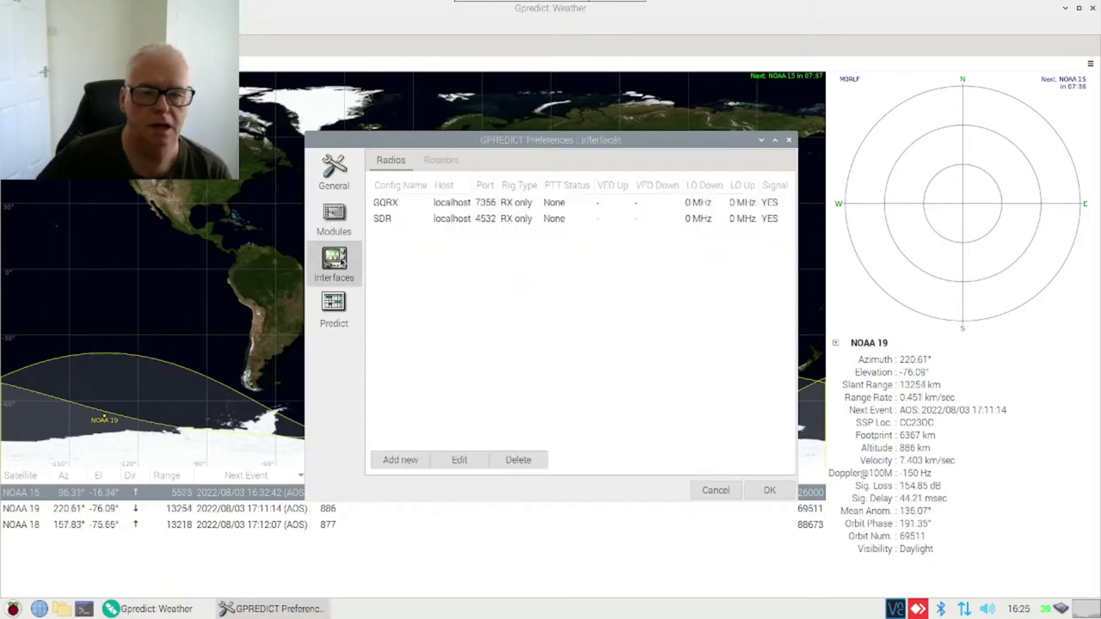
pyautogui.click(418, 204)
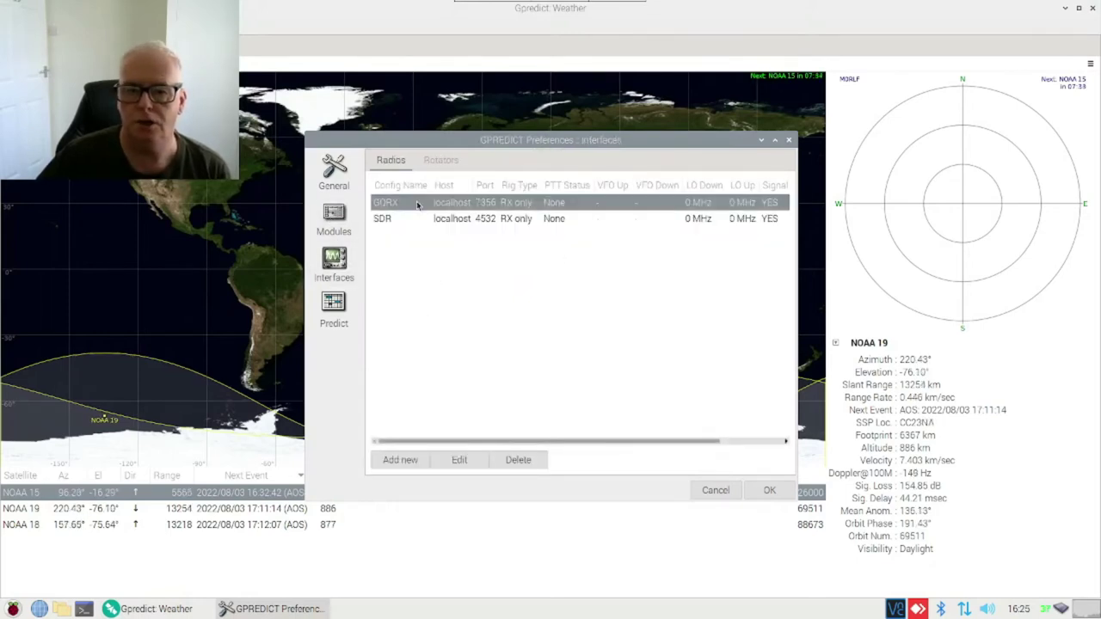
pyautogui.doubleClick(498, 204)
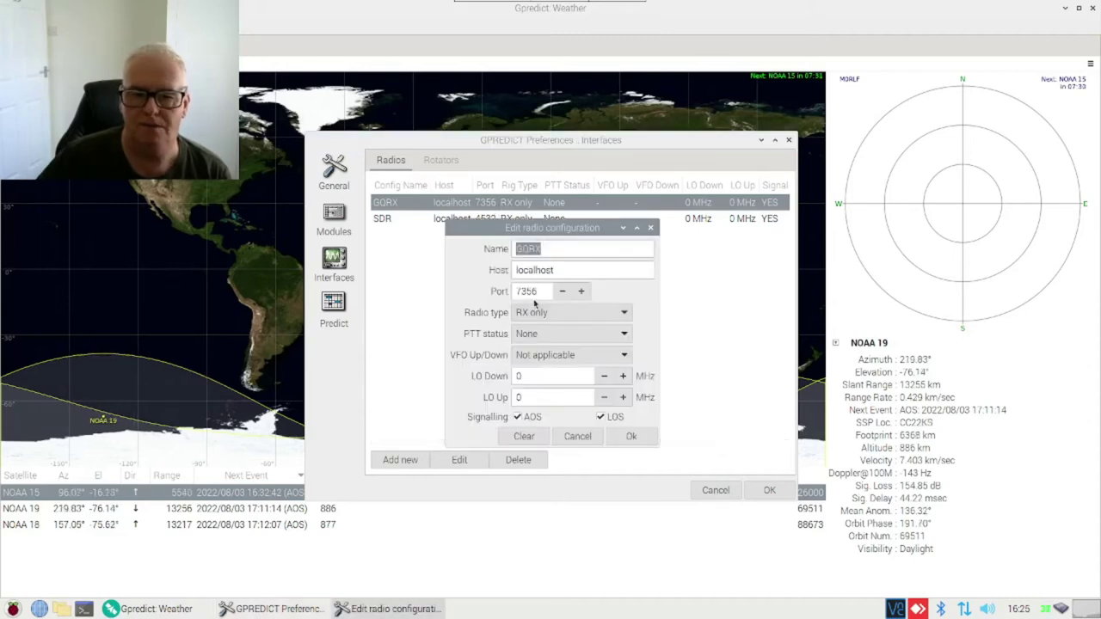
pyautogui.click(518, 417)
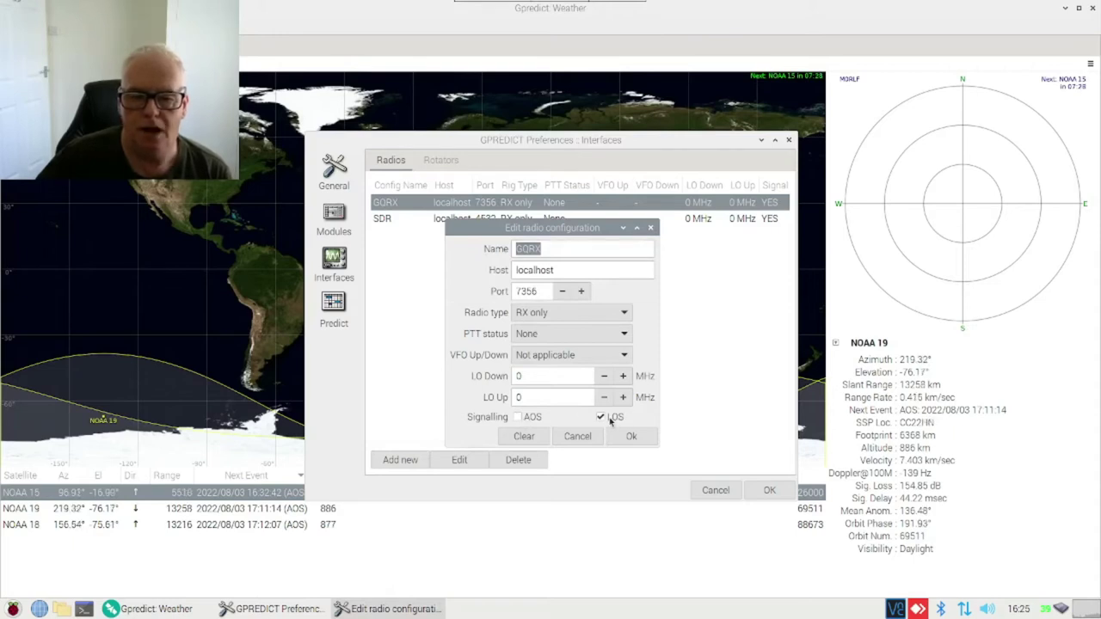
pyautogui.click(611, 419)
pyautogui.click(630, 436)
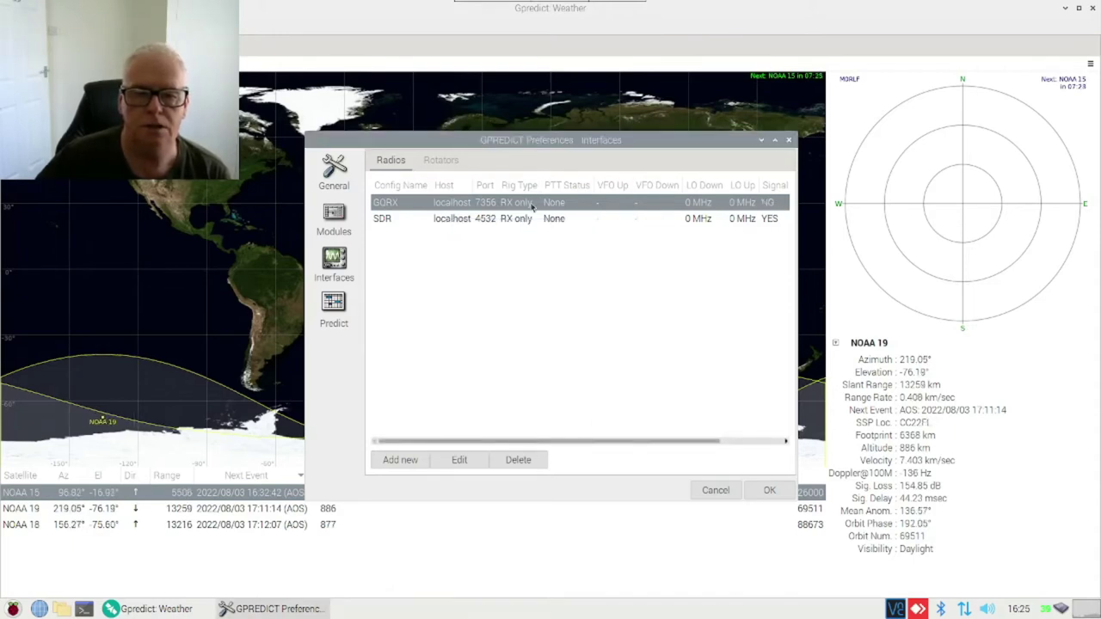
pyautogui.doubleClick(526, 202)
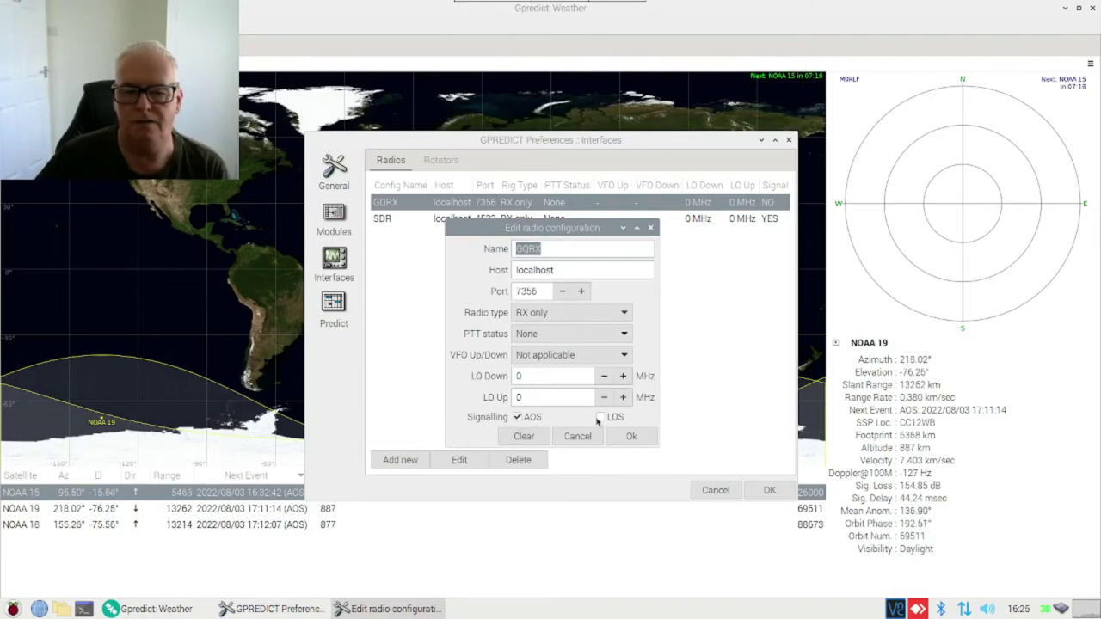
pyautogui.click(600, 418)
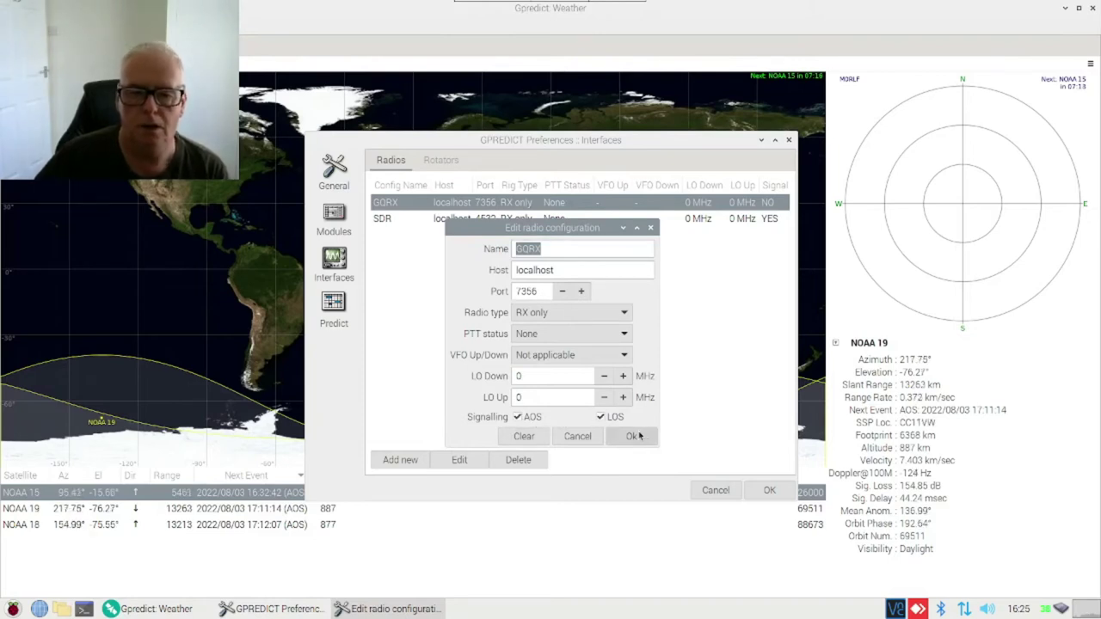
pyautogui.click(633, 436)
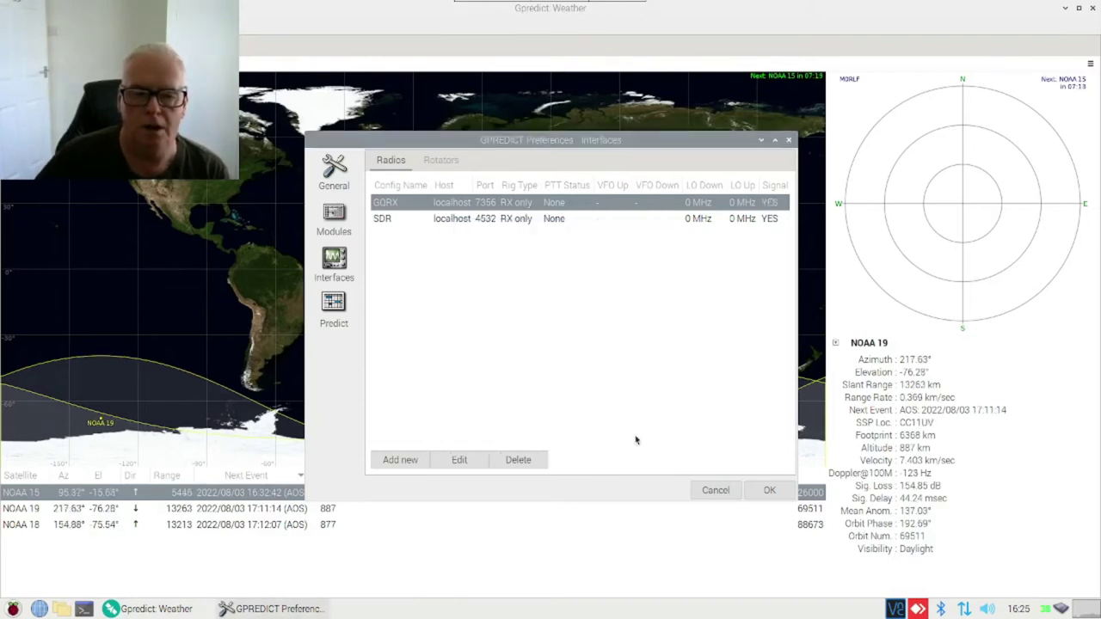
# Rename the SDR radio configuration to SDRpp.
pyautogui.doubleClick(497, 219)
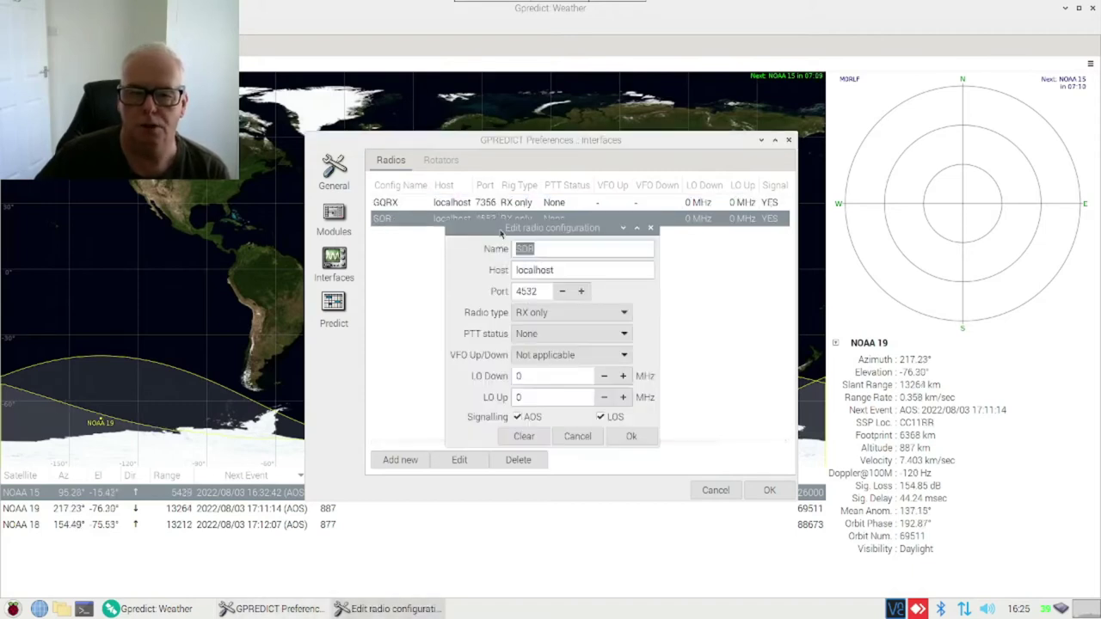
pyautogui.click(561, 247)
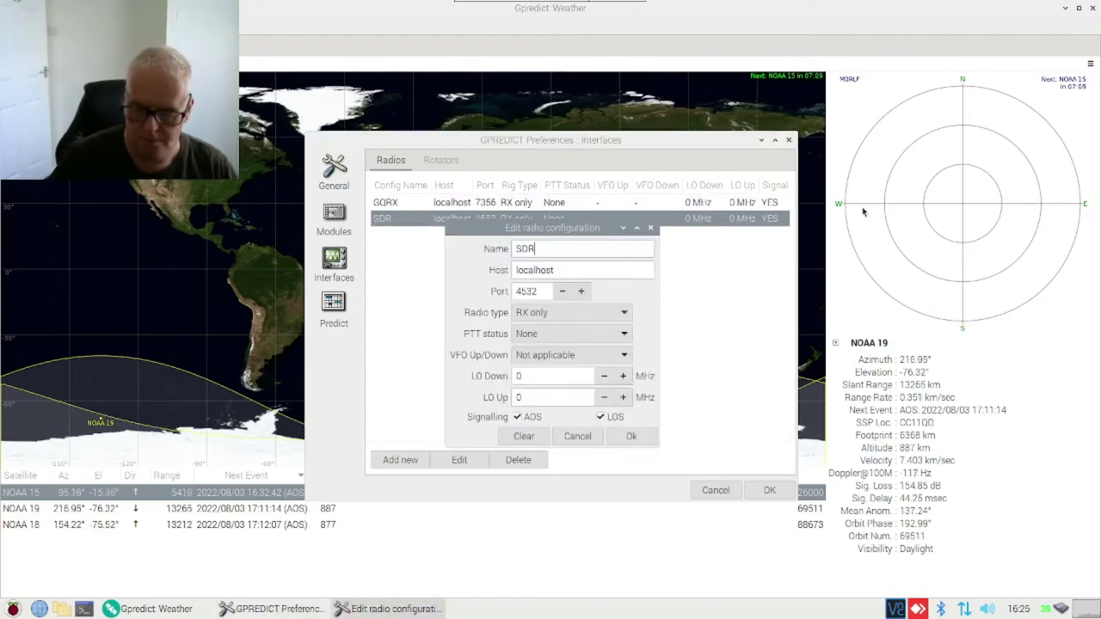
pyautogui.write('pp')
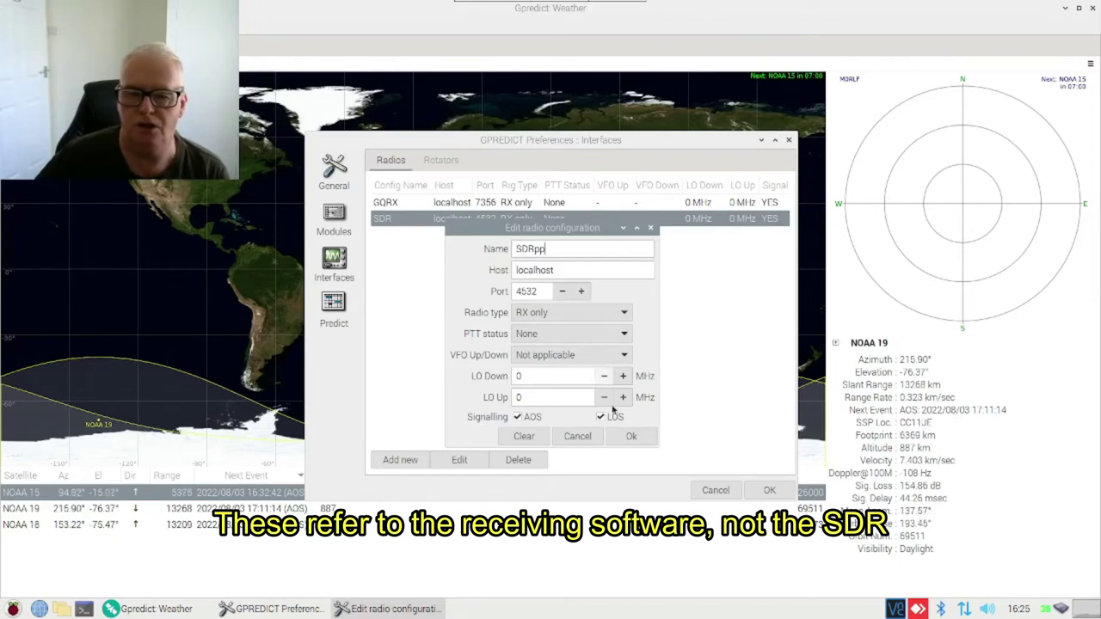
pyautogui.click(631, 436)
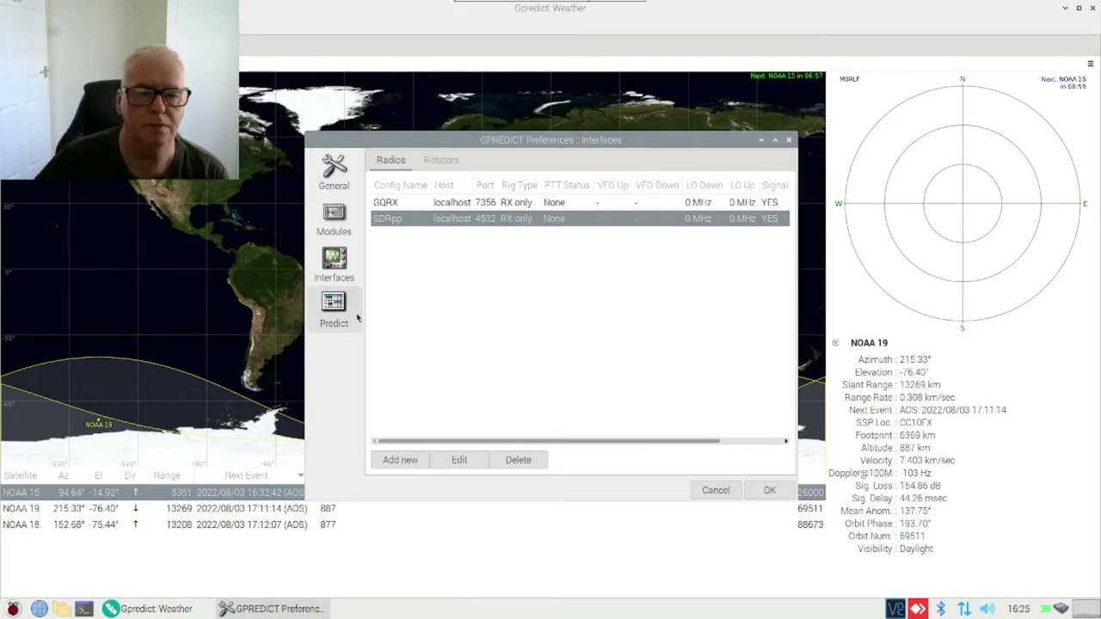
# Set Number of passes to predict to 10 in Predict preferences and save.
pyautogui.click(332, 306)
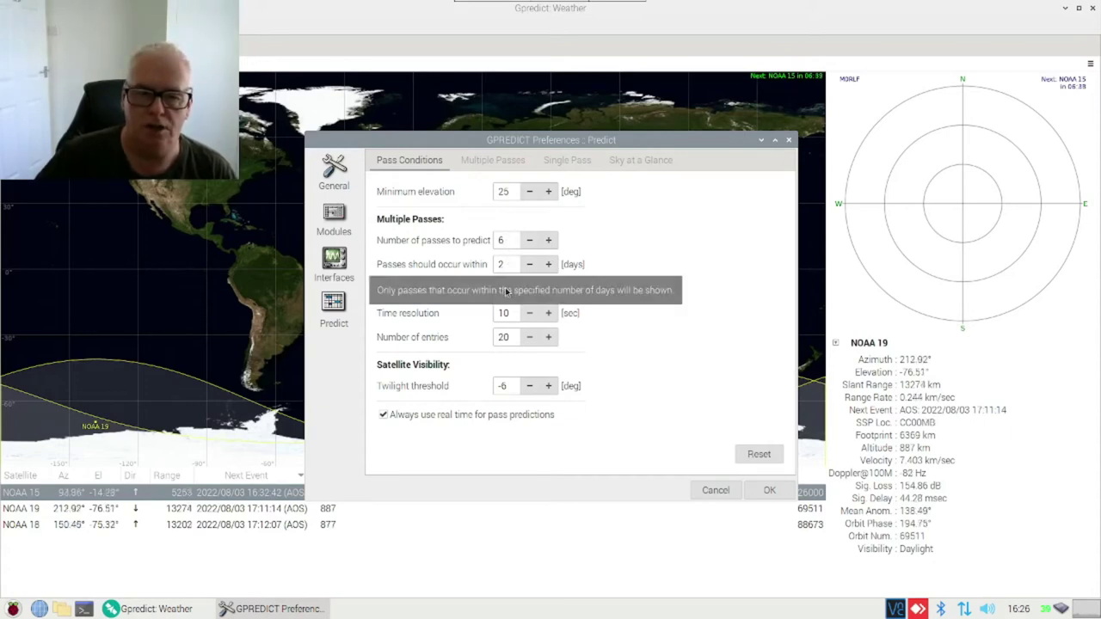
pyautogui.click(549, 241)
pyautogui.click(549, 241)
pyautogui.click(549, 241)
pyautogui.click(549, 241)
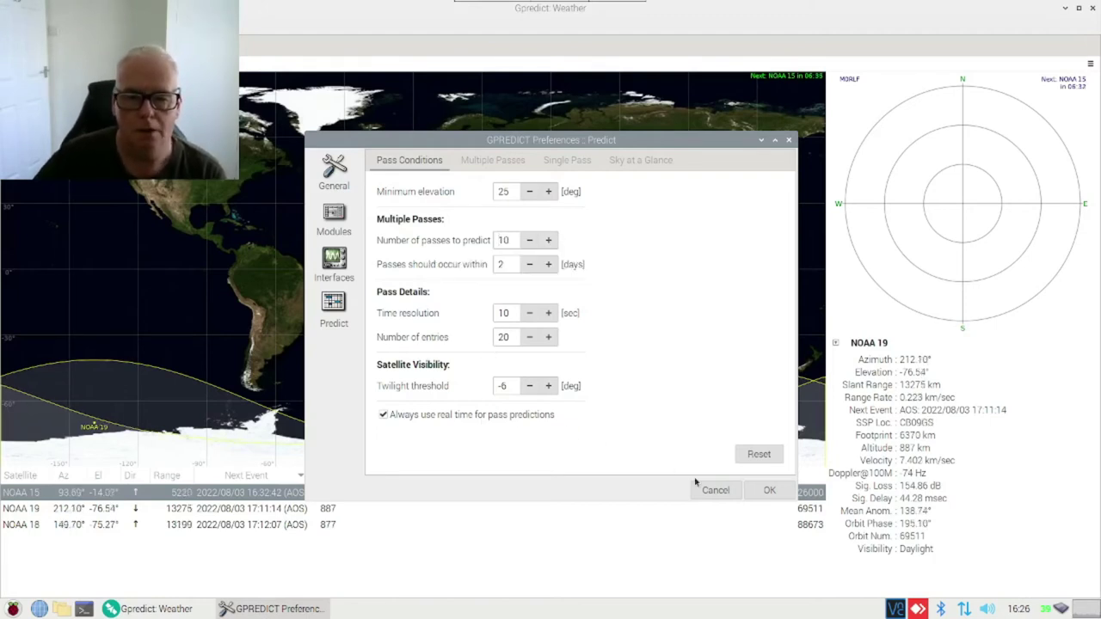
pyautogui.click(768, 490)
# Check NOAA 15 radio control with GQRX, minimise Gpredict, and launch Gqrx from the desktop.
pyautogui.click(1090, 64)
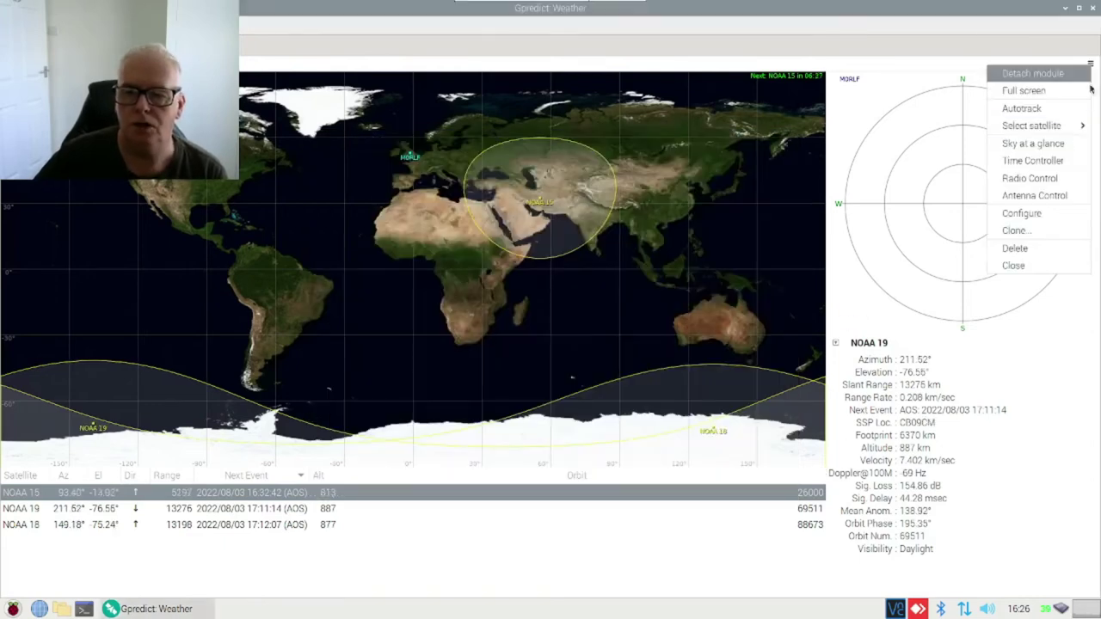
pyautogui.click(1032, 178)
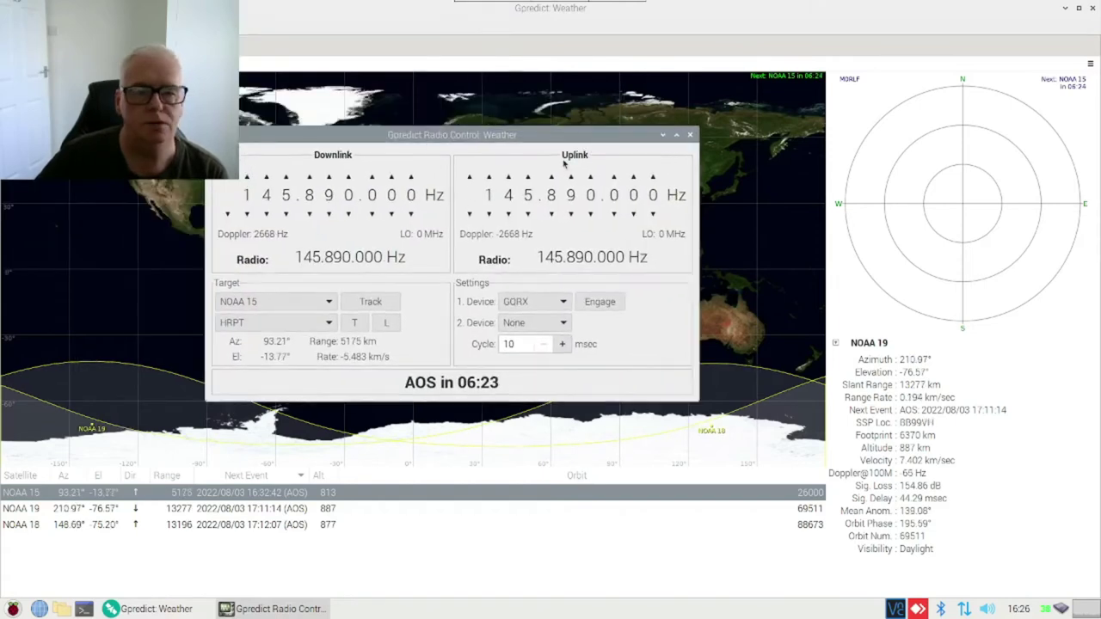
pyautogui.click(690, 135)
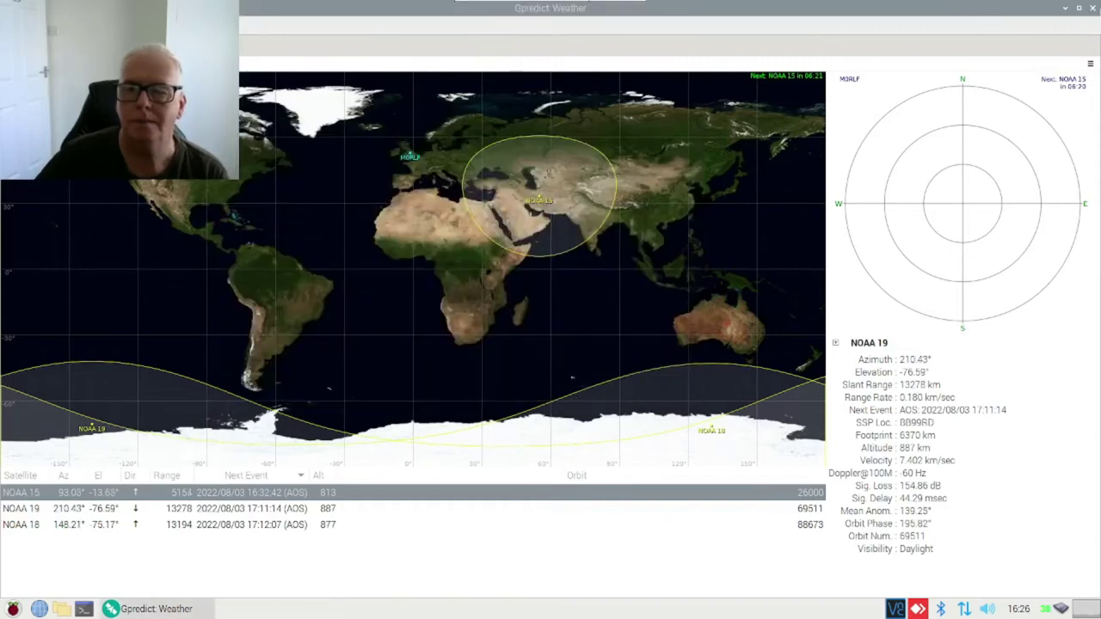
pyautogui.click(1065, 9)
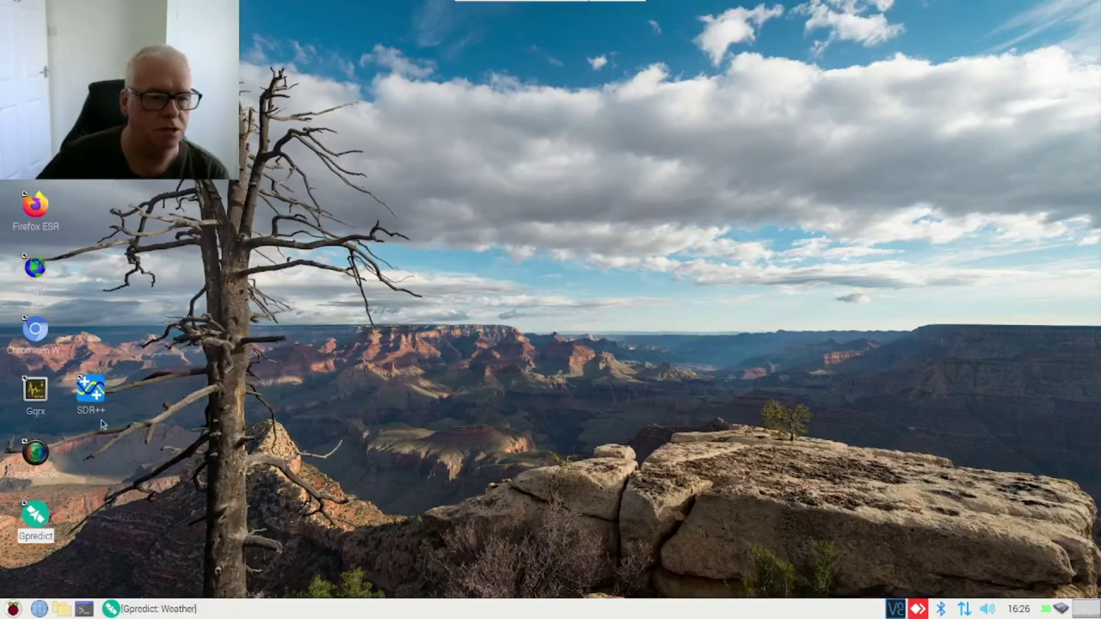
pyautogui.click(34, 394)
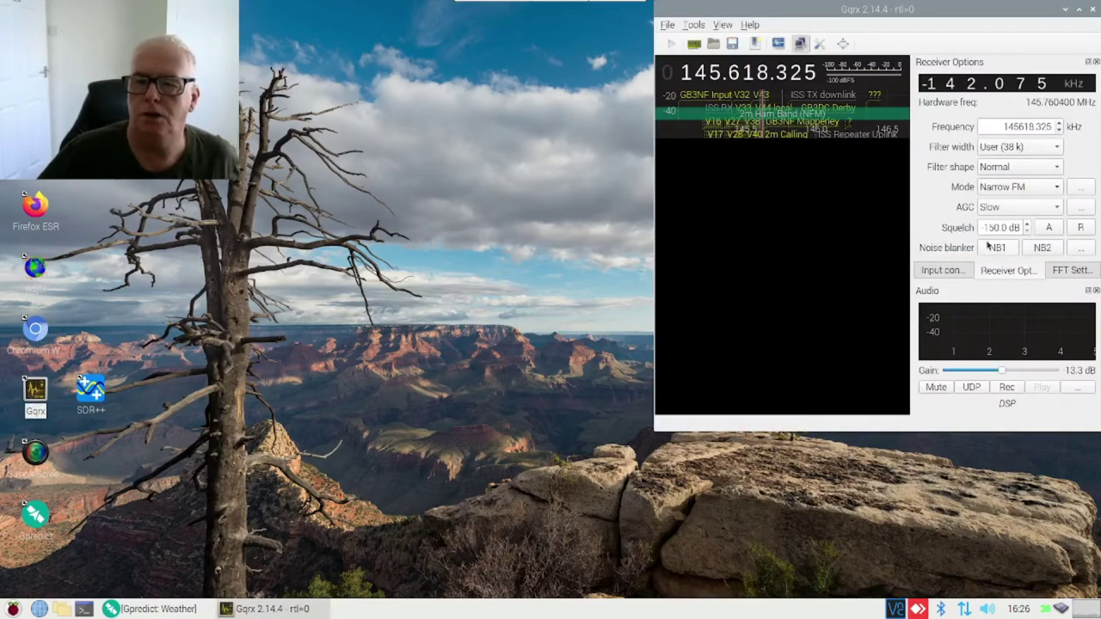
# Maximise Gqrx and tune to the NOAA 19 M N2 bookmark at 137.100 MHz.
pyautogui.click(1079, 11)
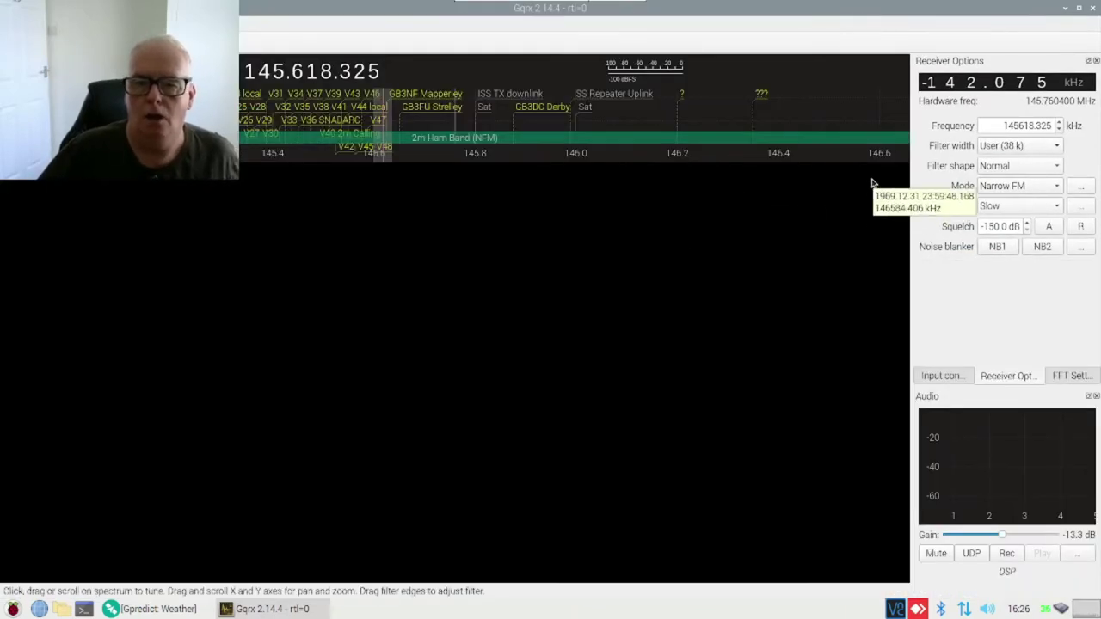
pyautogui.hotkey('ctrl', 'b')
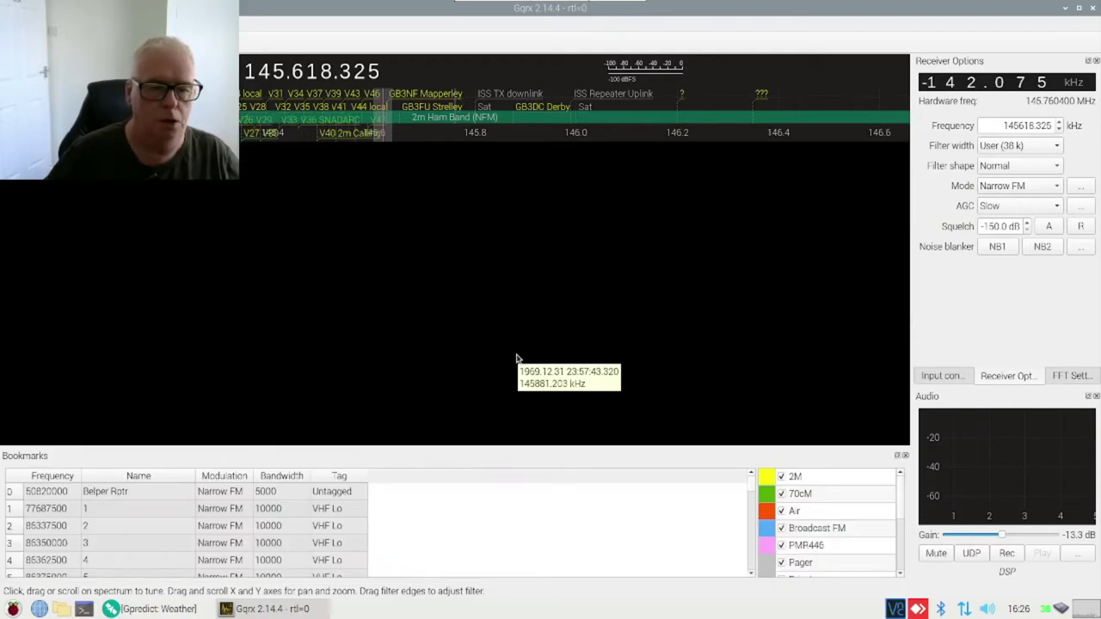
pyautogui.scroll(-9, 172, 533)
pyautogui.scroll(-9, 172, 546)
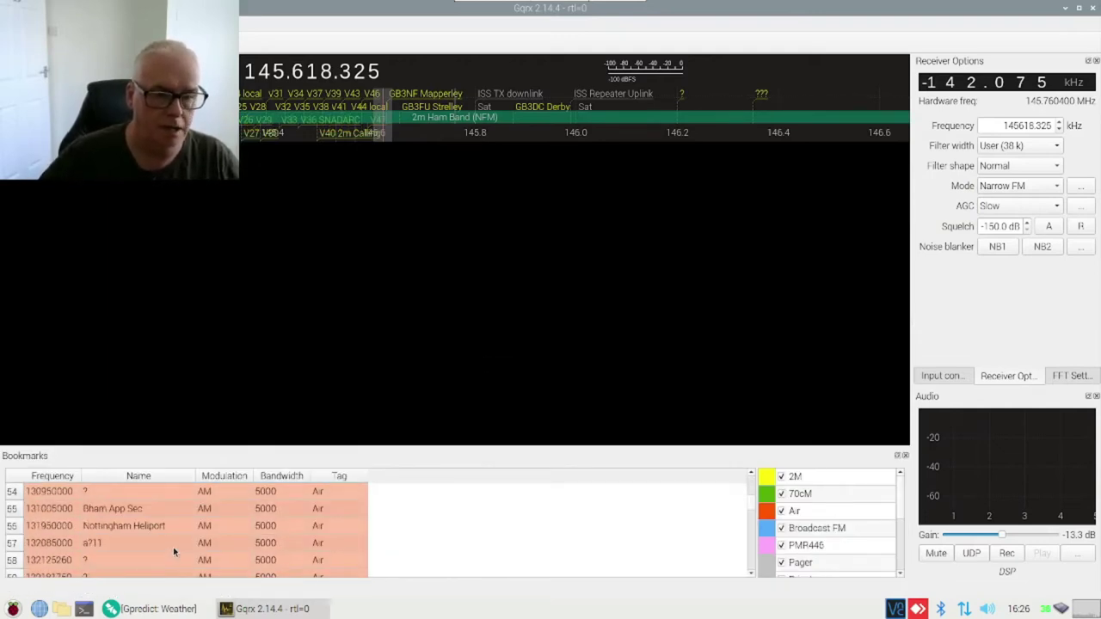
pyautogui.scroll(-5, 173, 552)
pyautogui.scroll(-5, 174, 551)
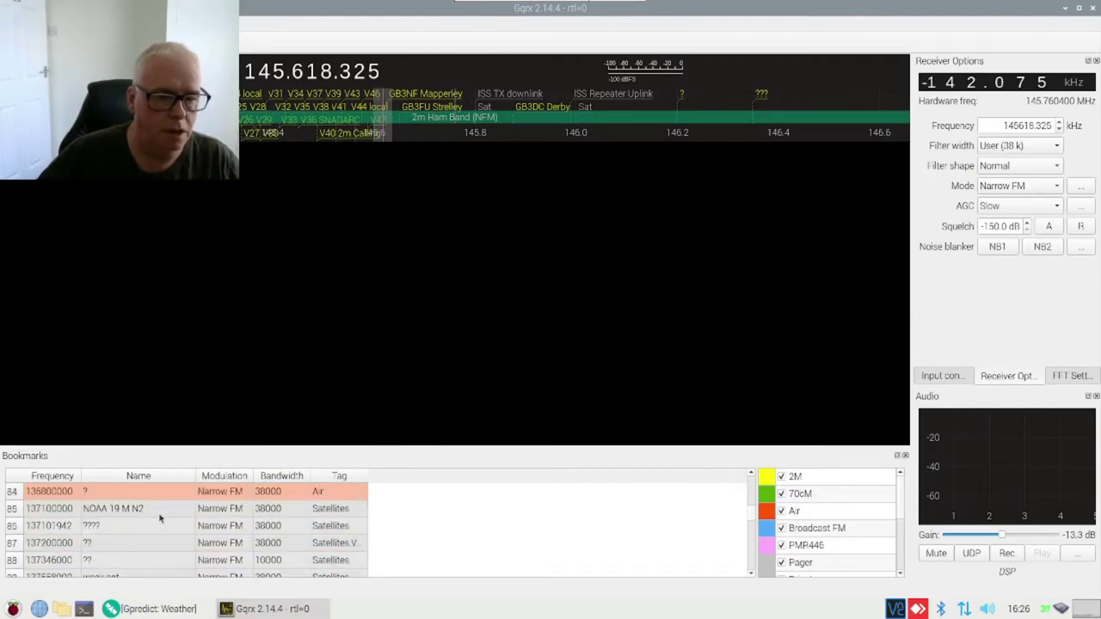
pyautogui.doubleClick(159, 515)
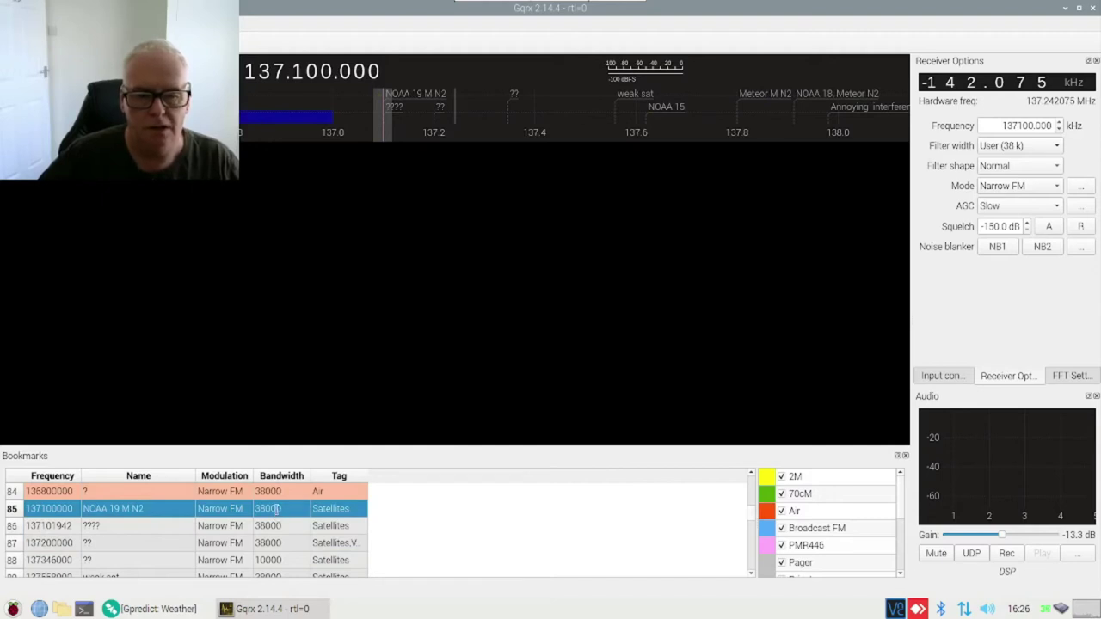
# Change the bookmark's bandwidth to 35000 and reapply it so the filter width becomes 35 k.
pyautogui.doubleClick(277, 508)
pyautogui.write('35')
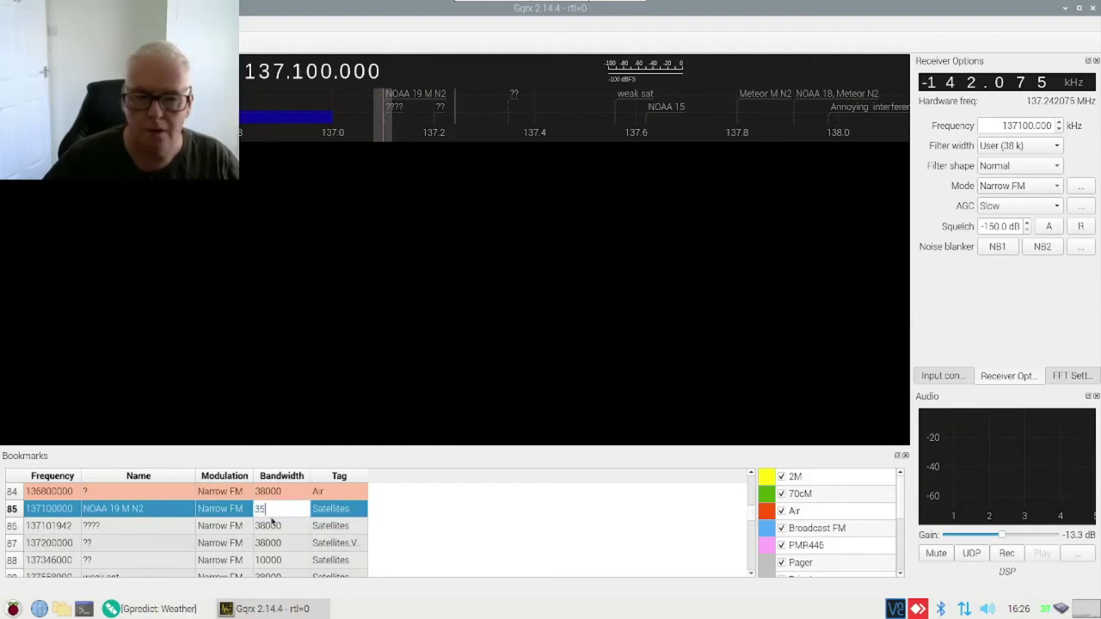
pyautogui.write('000')
pyautogui.press('Return')
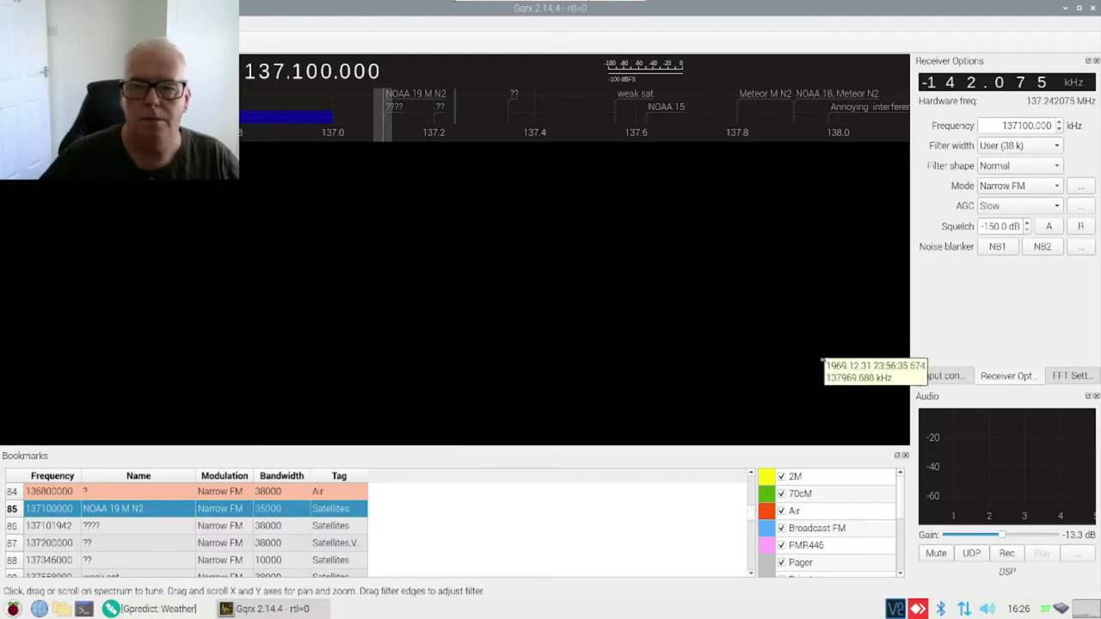
pyautogui.click(1009, 147)
pyautogui.click(1008, 146)
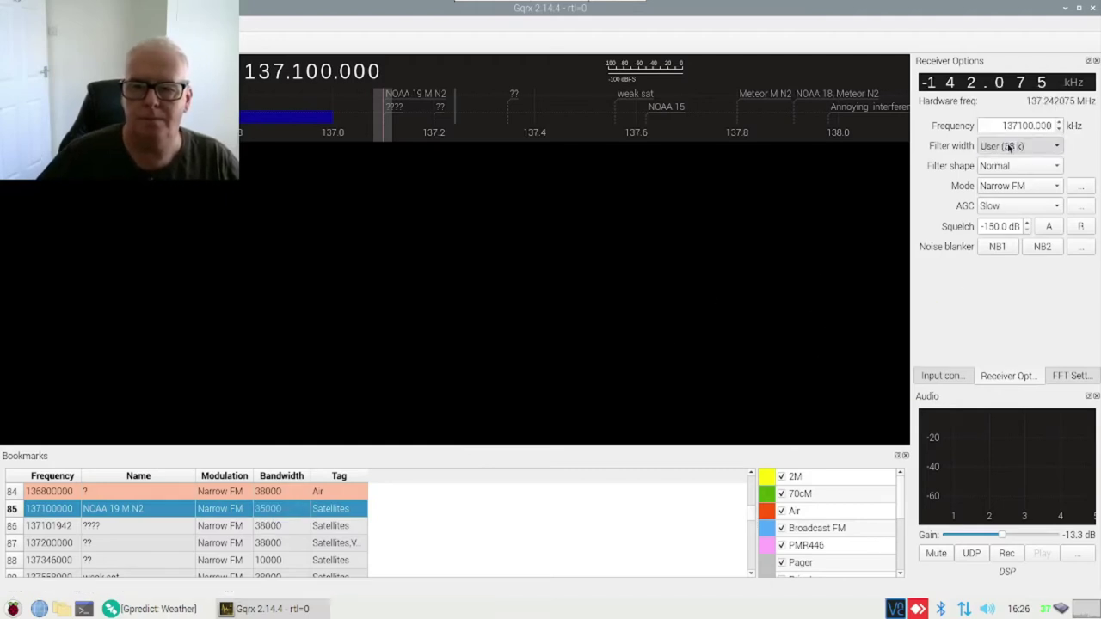
pyautogui.doubleClick(62, 514)
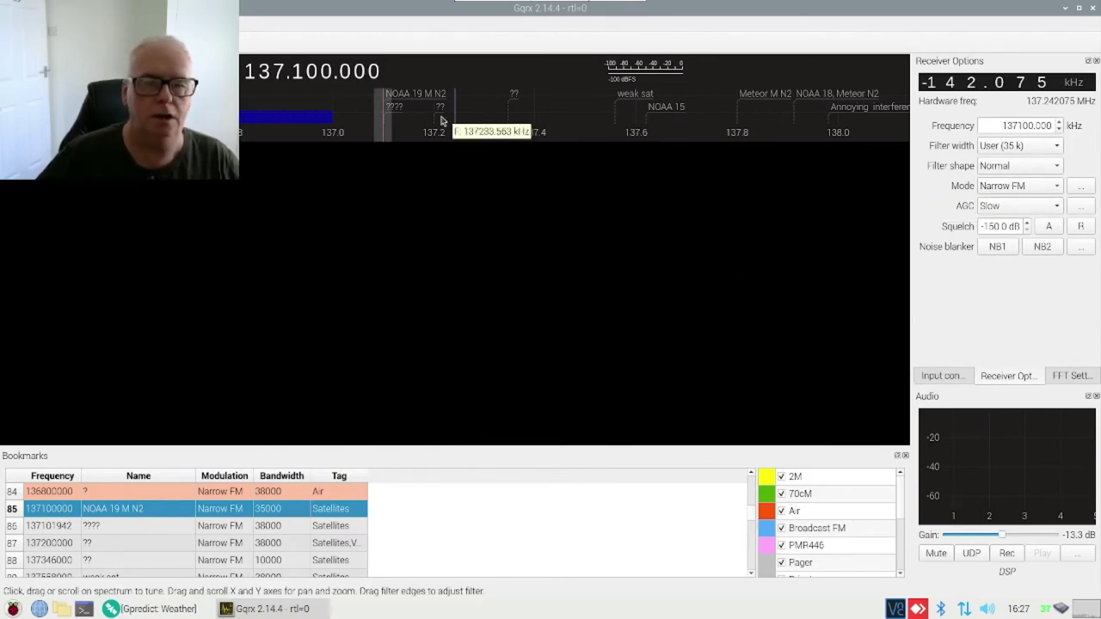
# Zoom the spectrum 7x around 137.10 MHz, start receiving, and confirm remote control with 127.0.0.1 allowed.
pyautogui.click(1071, 376)
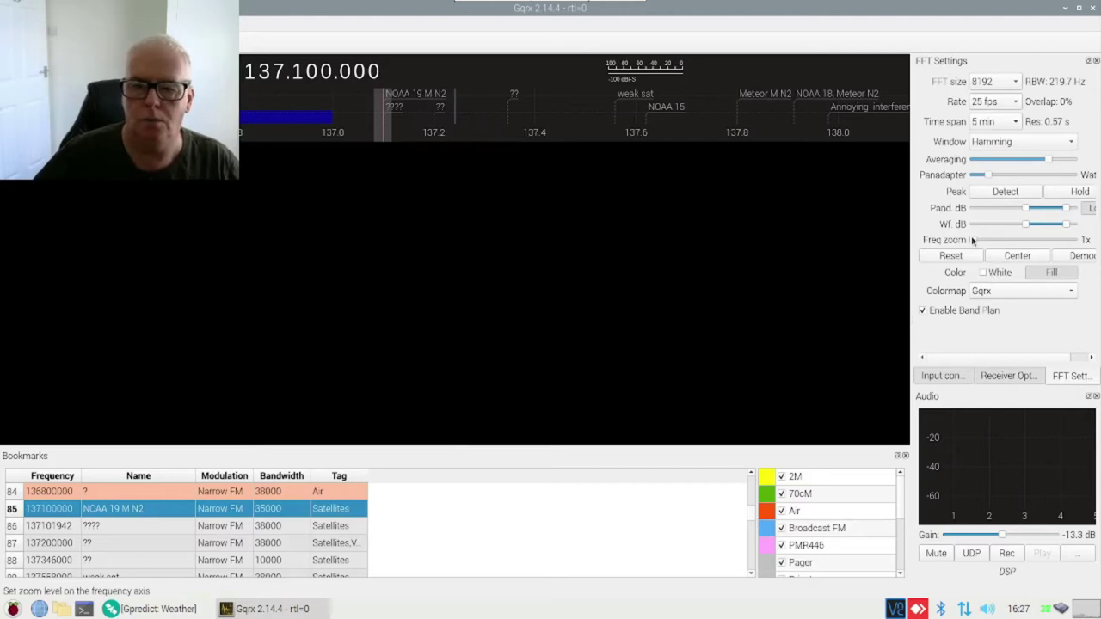
pyautogui.moveTo(973, 241); pyautogui.dragTo(987, 242)
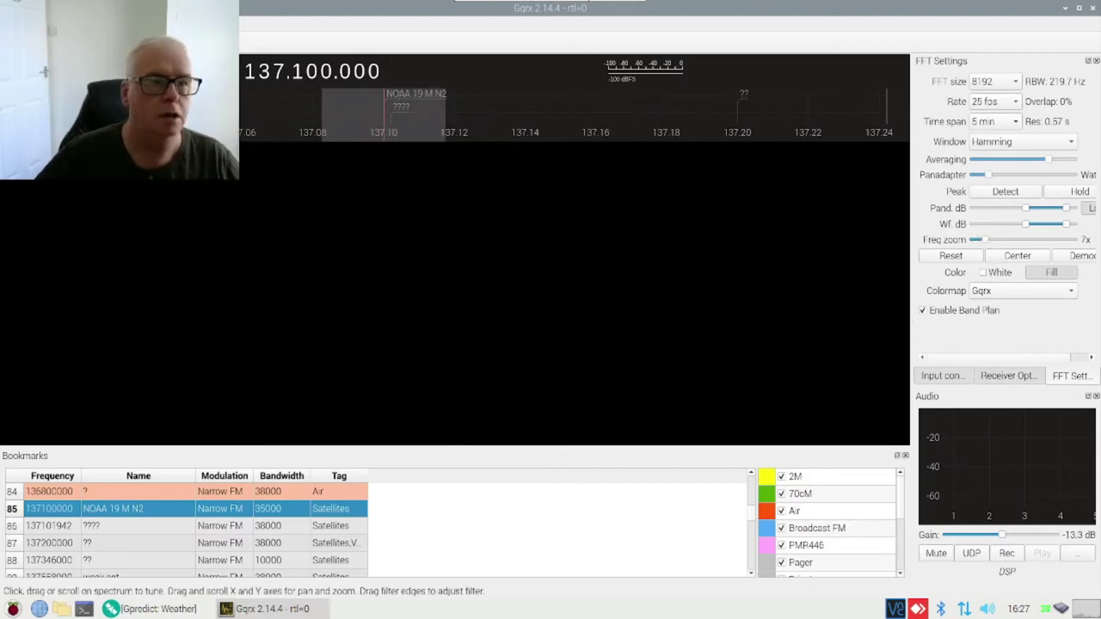
pyautogui.hotkey('ctrl', 'd')
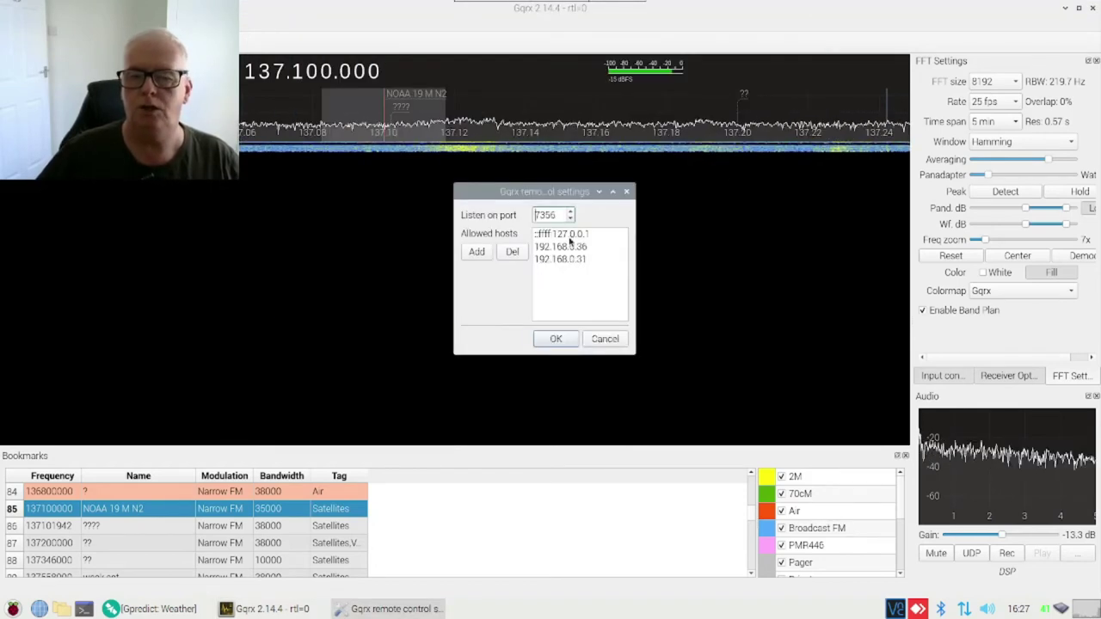
pyautogui.click(585, 234)
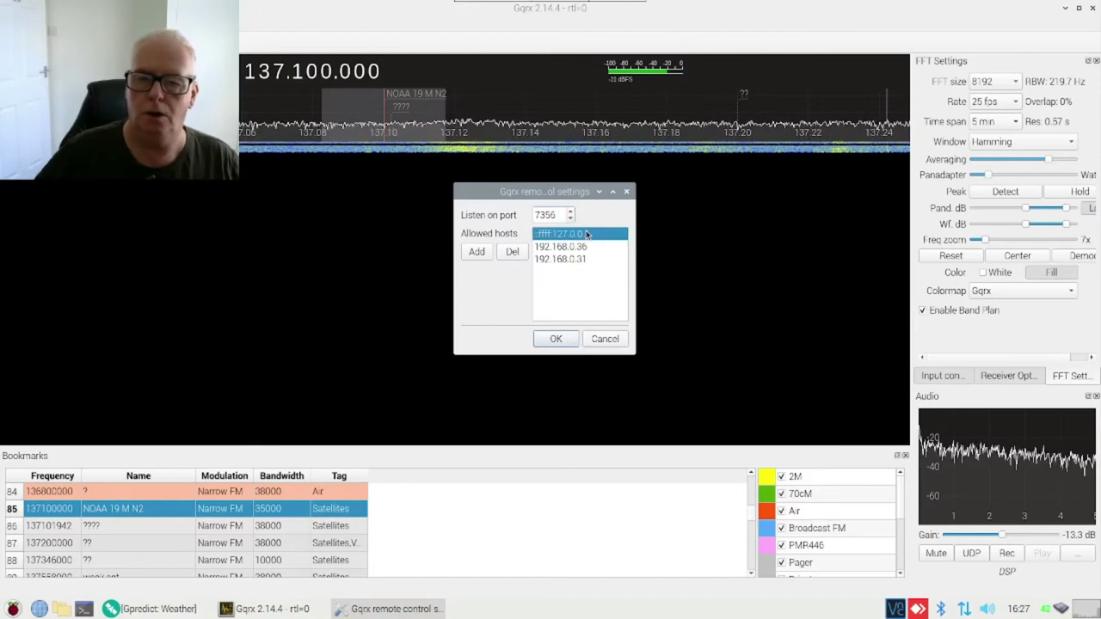
pyautogui.click(568, 341)
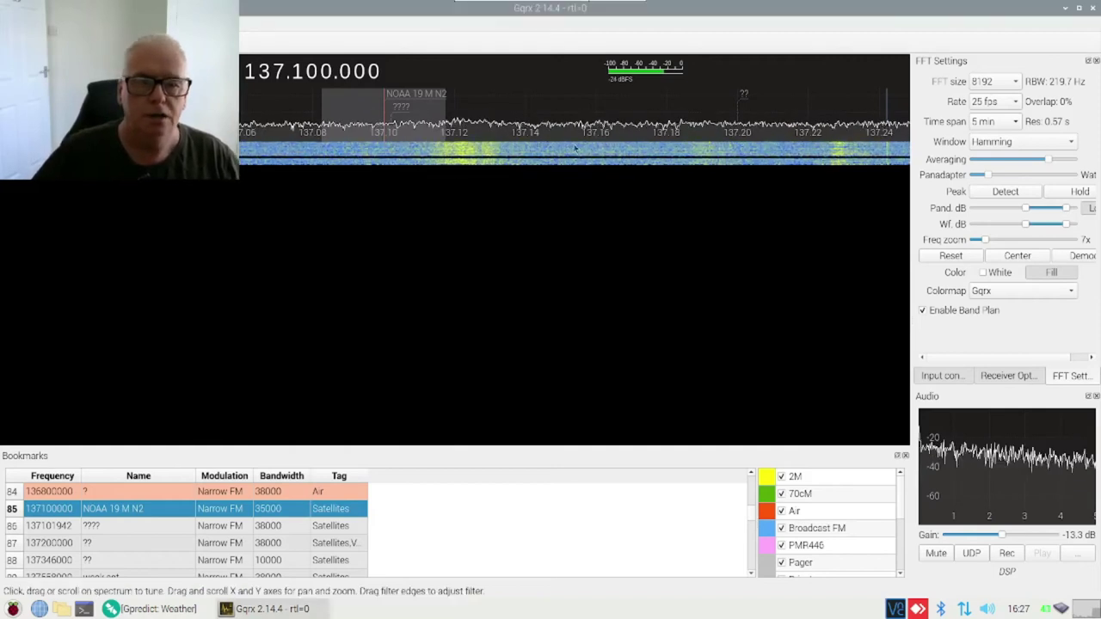
# Toggle the VNC view out of and back into full screen, then unmaximise Gqrx.
pyautogui.moveTo(456, 7)
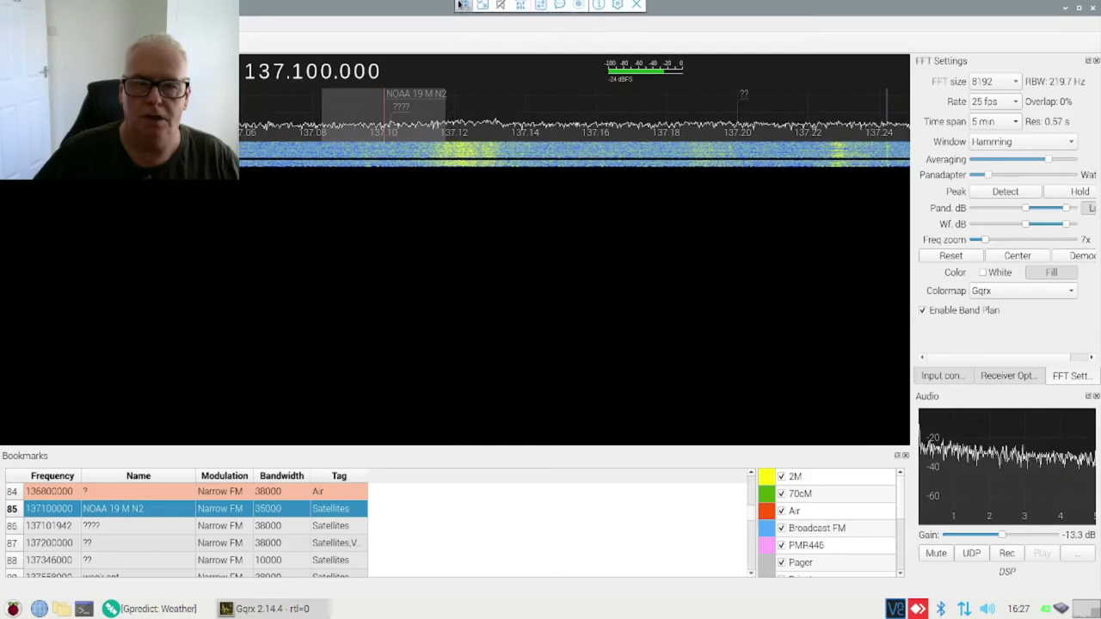
pyautogui.click(462, 10)
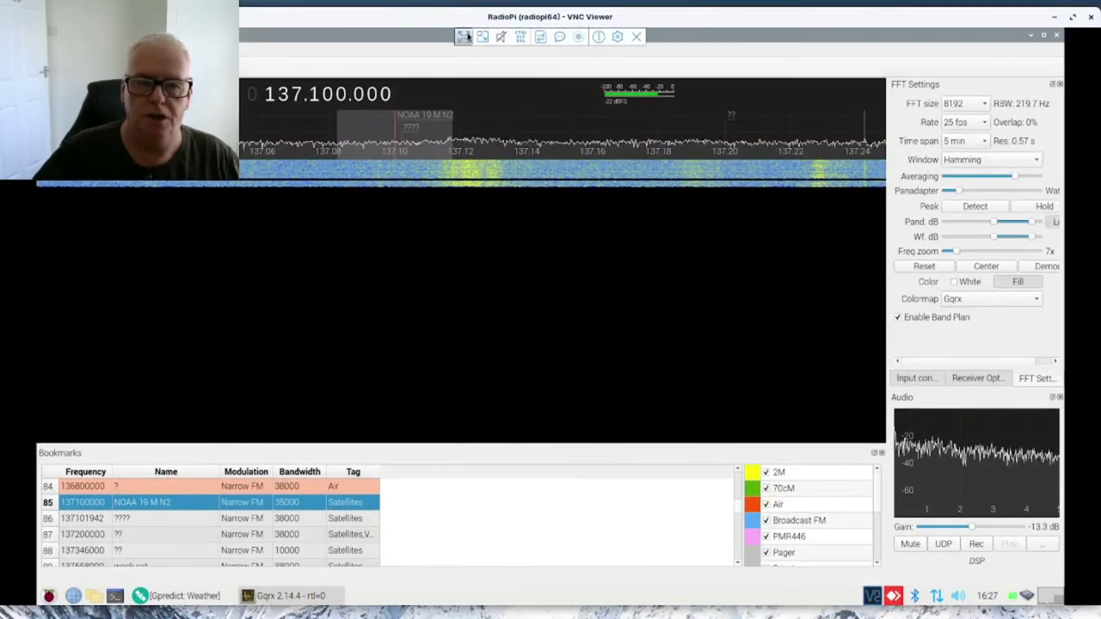
pyautogui.click(462, 35)
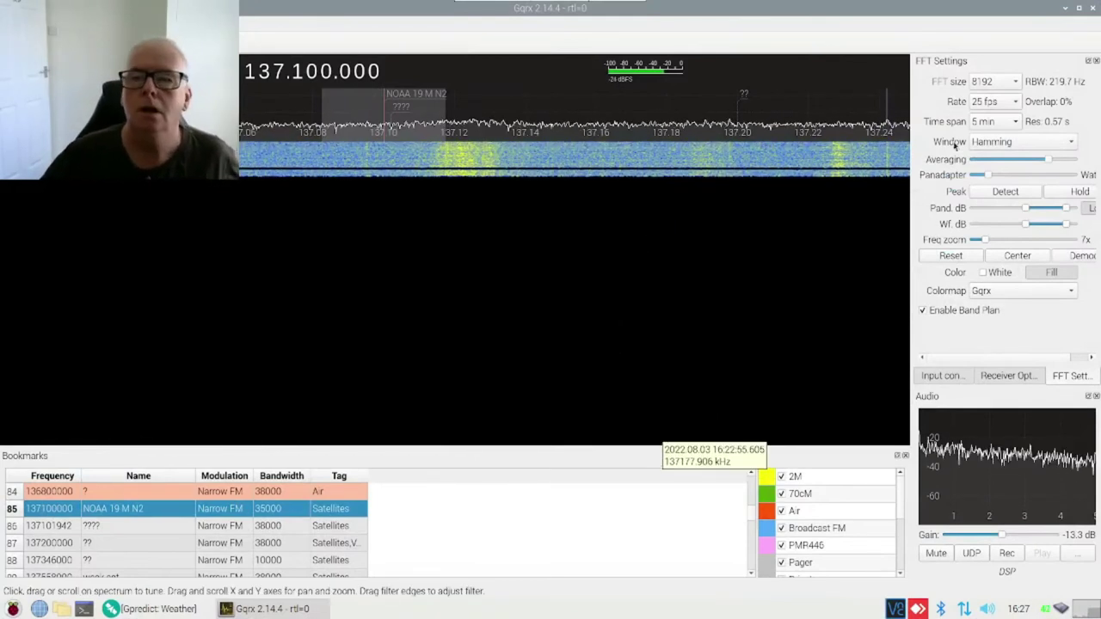
pyautogui.click(1079, 7)
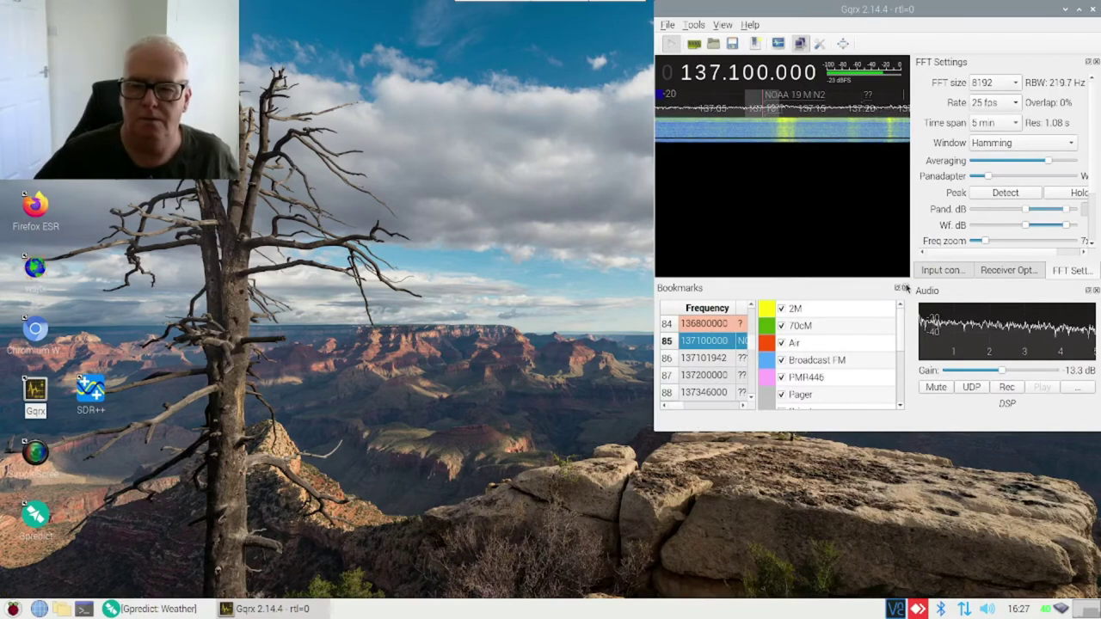
# Hide the Bookmarks dock and bring up Gpredict's Weather window at restored size.
pyautogui.click(905, 287)
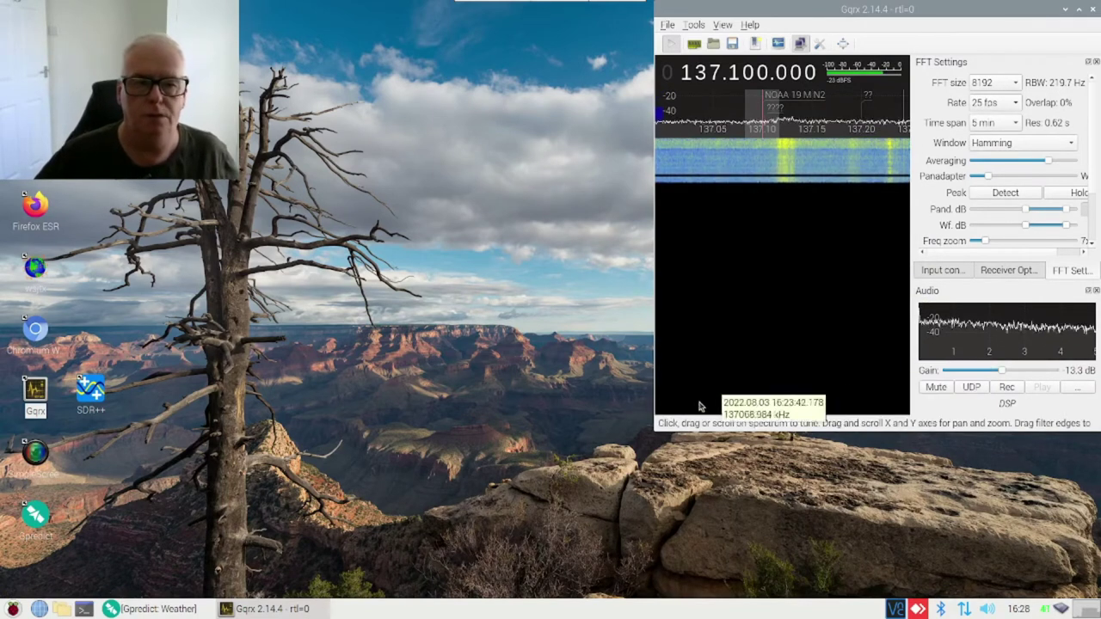
pyautogui.click(170, 609)
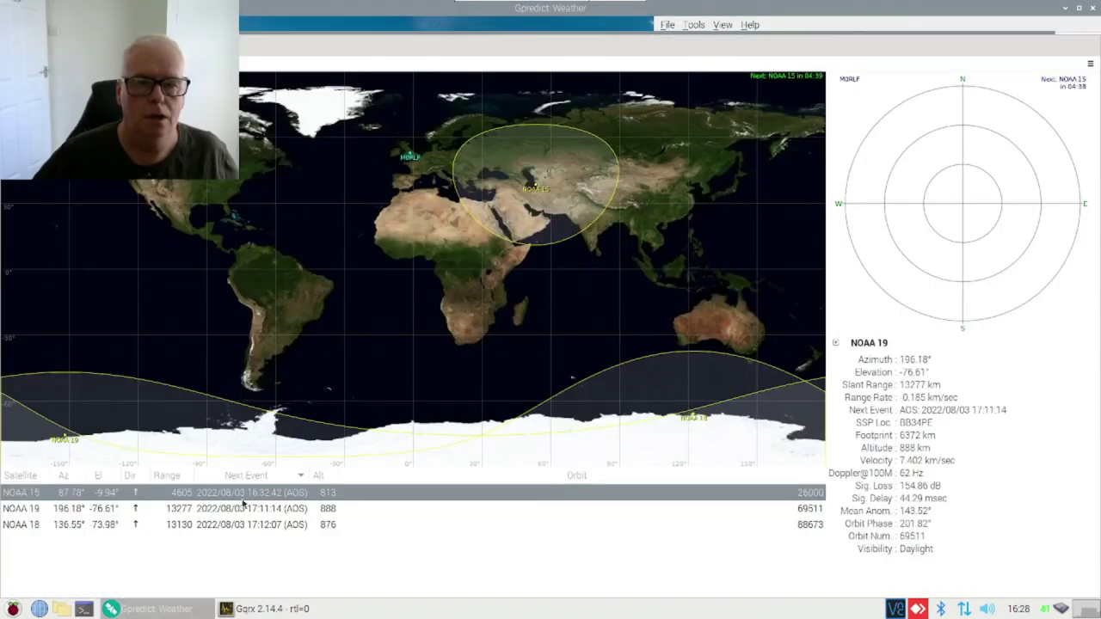
pyautogui.click(1079, 8)
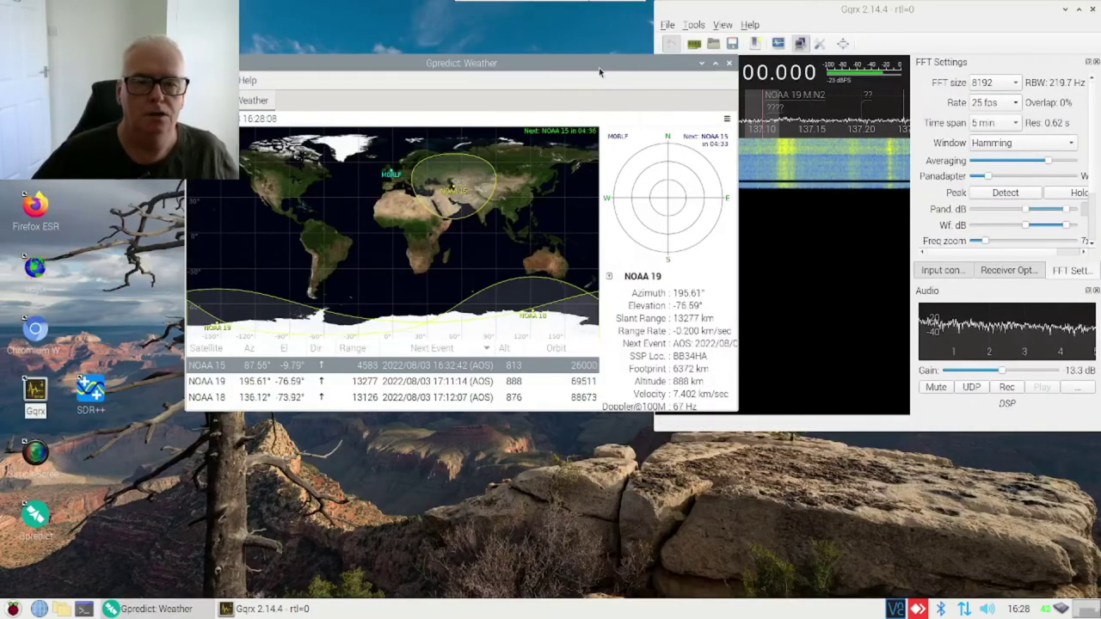
# Place the Weather window at top left and resize it and Gqrx to sit side by side.
pyautogui.moveTo(582, 63); pyautogui.dragTo(408, 0)
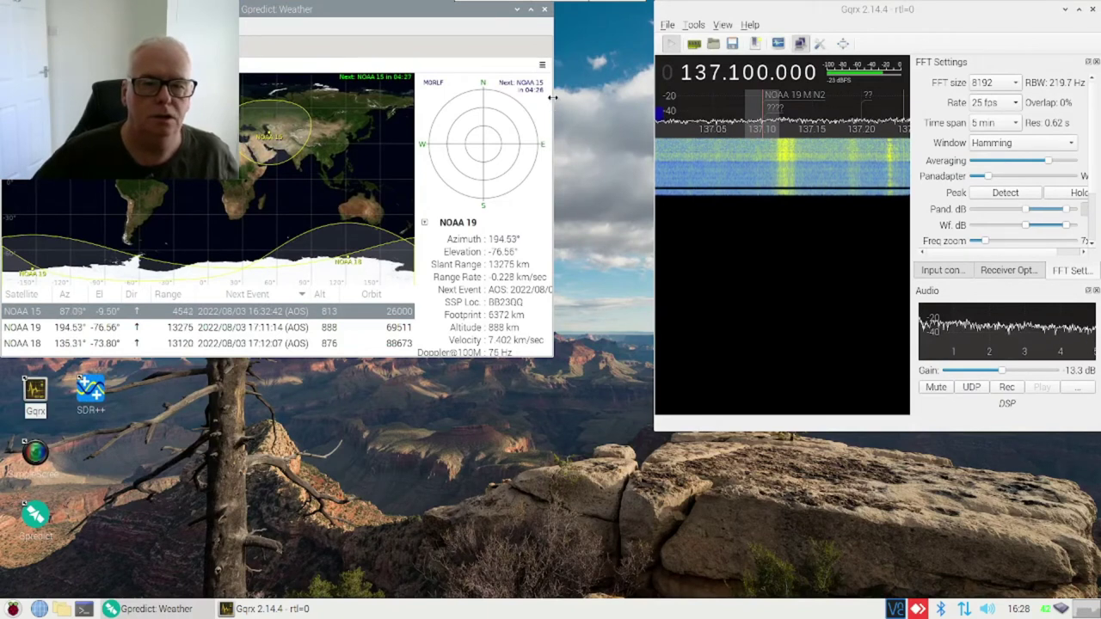
pyautogui.moveTo(552, 105); pyautogui.dragTo(595, 69)
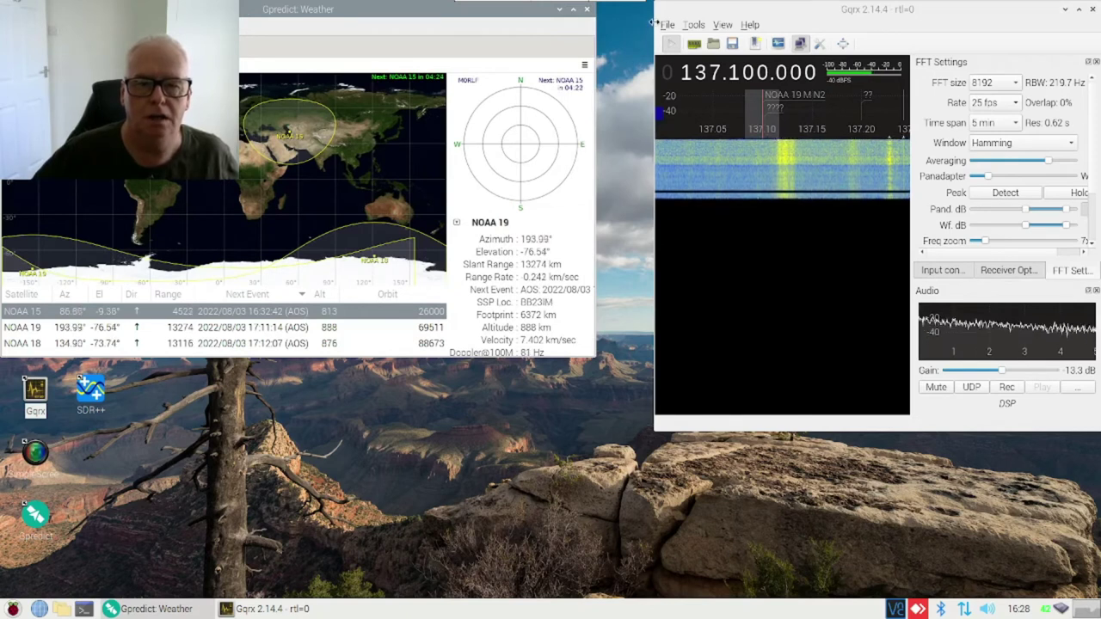
pyautogui.moveTo(653, 26); pyautogui.dragTo(597, 47)
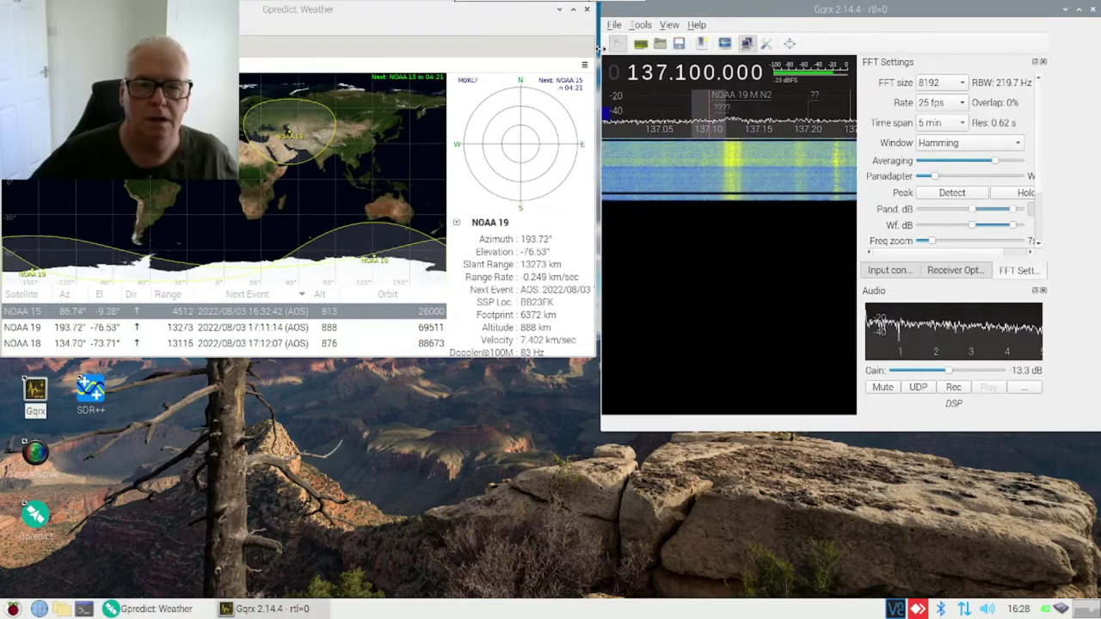
# Open Radio Control for NOAA 15, engage GQRX as the radio, and select the APT transponder at 137.500 MHz.
pyautogui.click(583, 67)
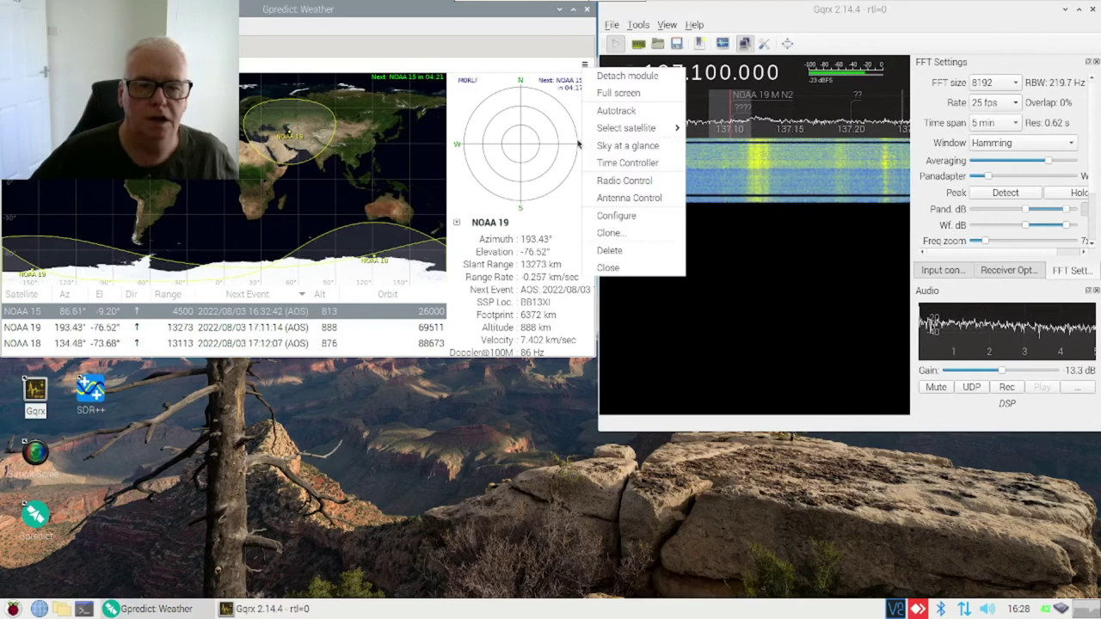
pyautogui.click(611, 179)
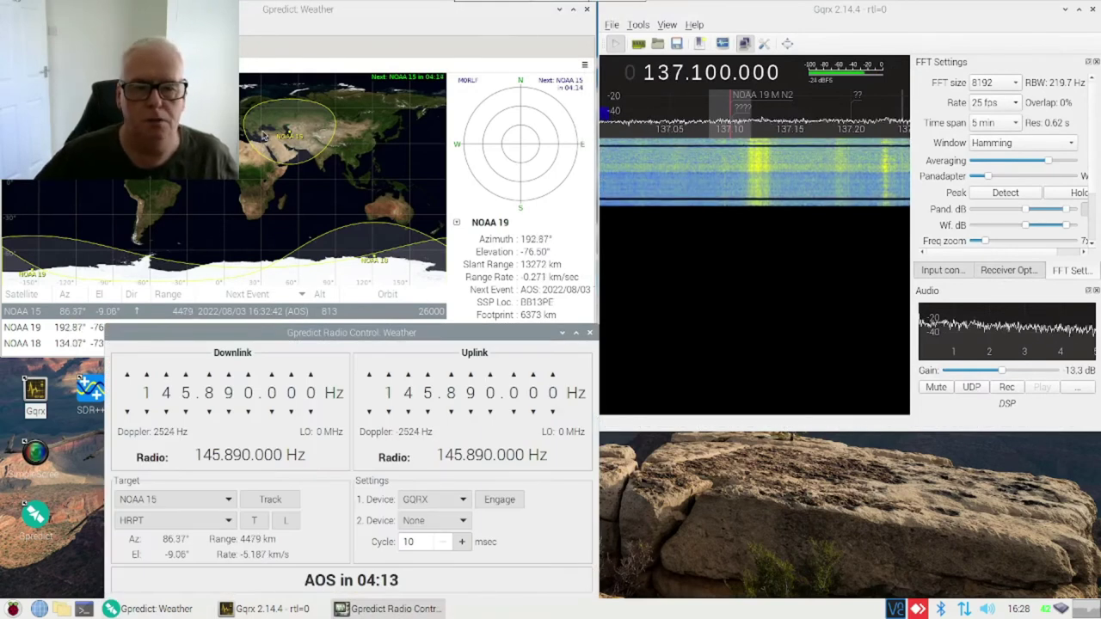
pyautogui.click(468, 507)
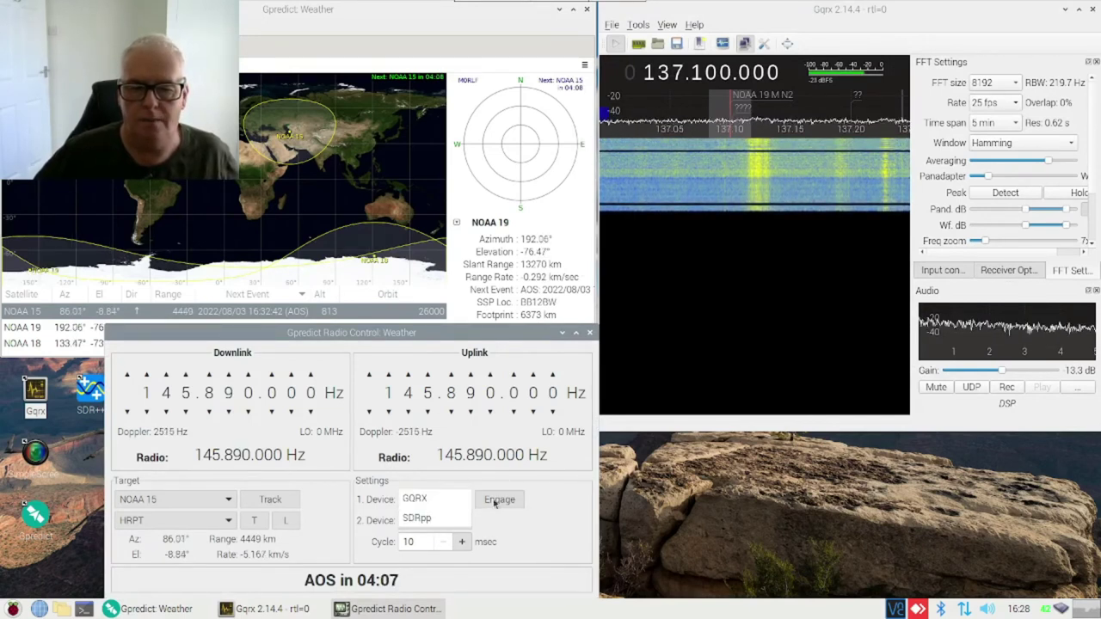
pyautogui.click(505, 502)
pyautogui.click(511, 503)
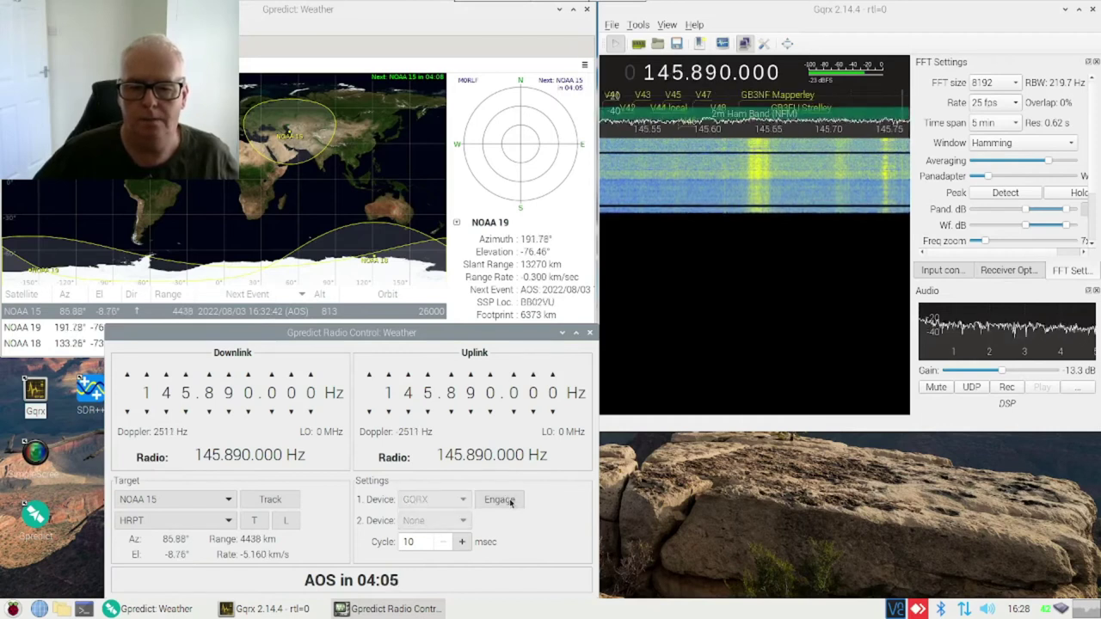
pyautogui.click(228, 522)
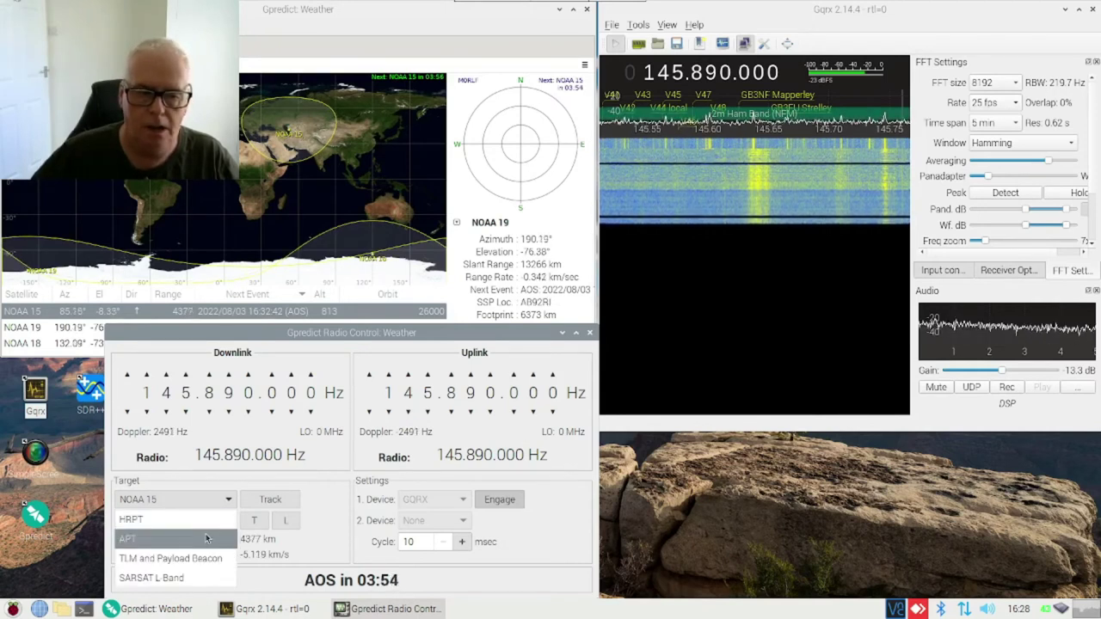
pyautogui.click(206, 535)
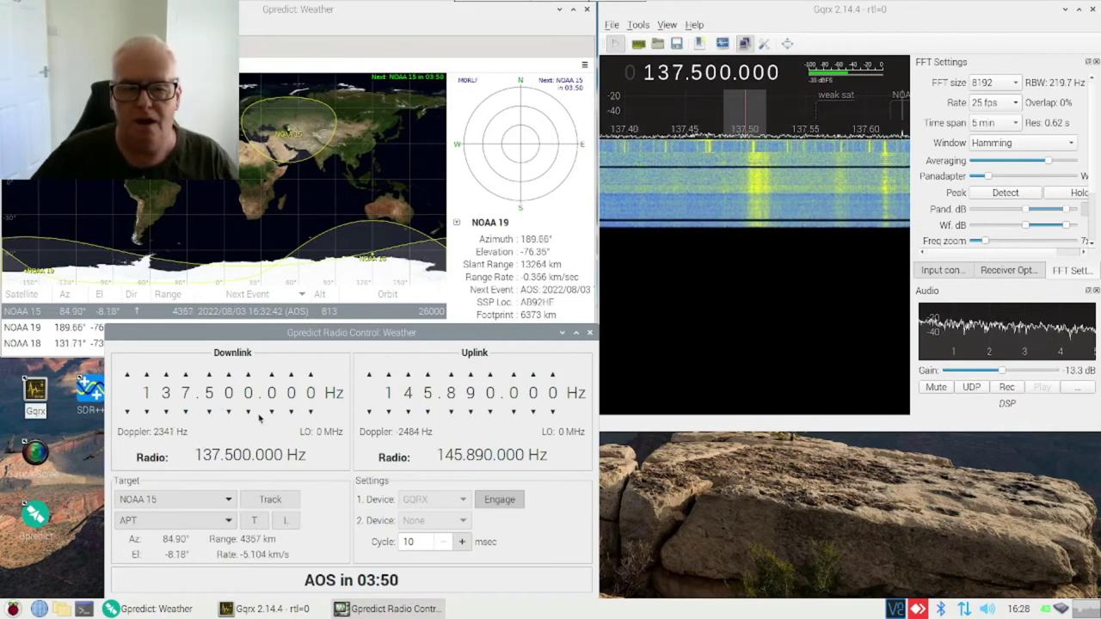
# Raise the NOAA 15 downlink to 137.620 MHz, move Radio Control aside, and open a terminal.
pyautogui.click(210, 374)
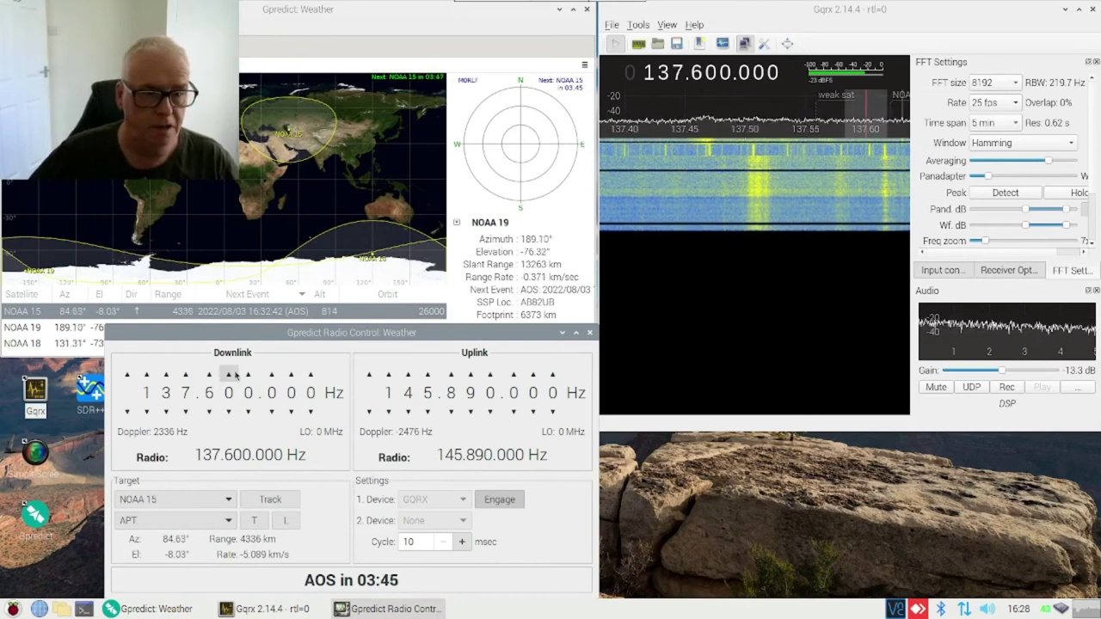
pyautogui.click(230, 375)
pyautogui.click(230, 375)
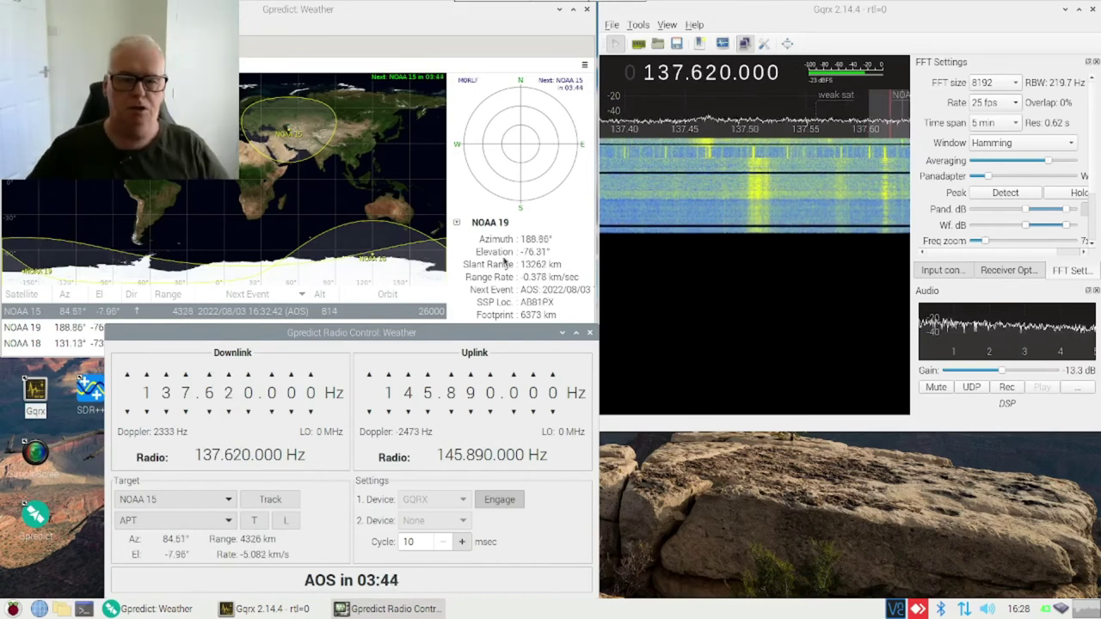
pyautogui.moveTo(493, 330); pyautogui.dragTo(990, 314)
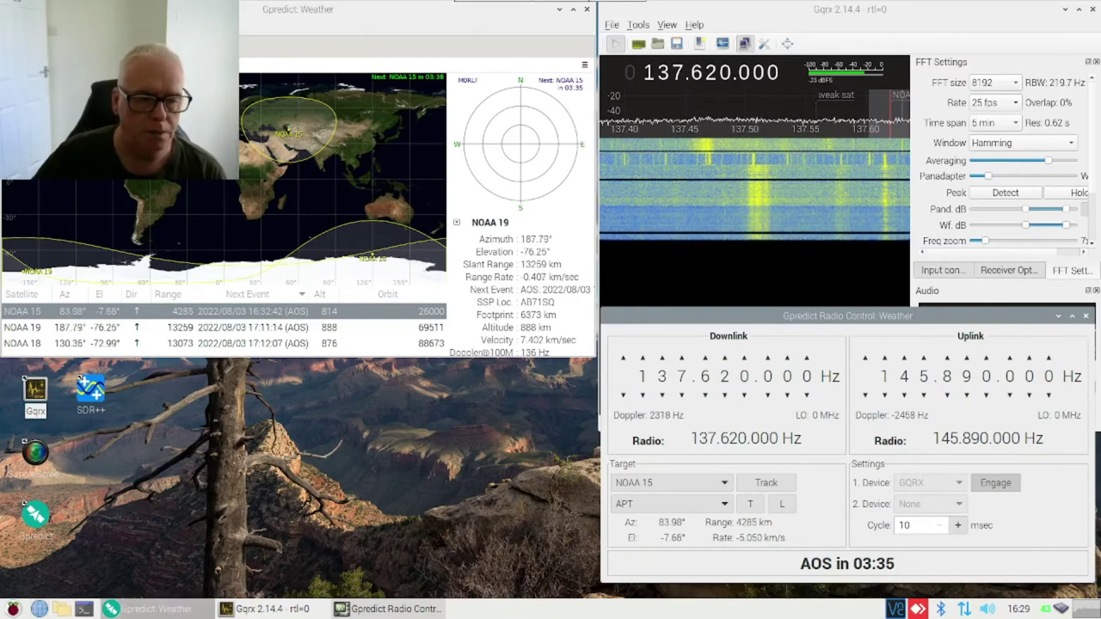
pyautogui.click(86, 610)
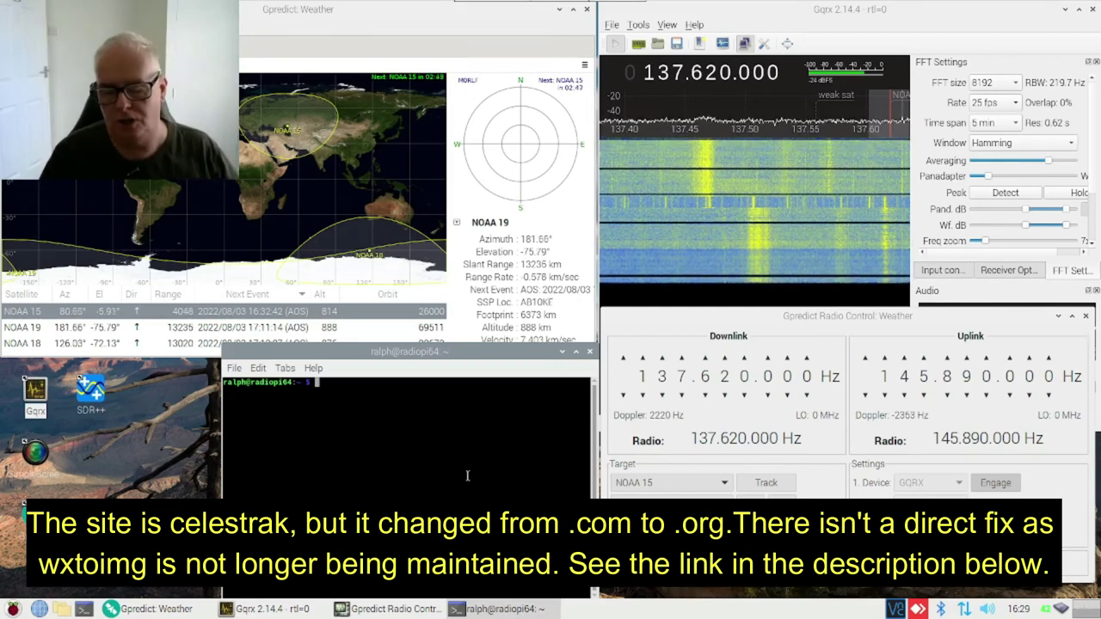
# Rerun 'sh weather.sh' from history to download fresh satellite data from celestrak.org.
pyautogui.press('Up')
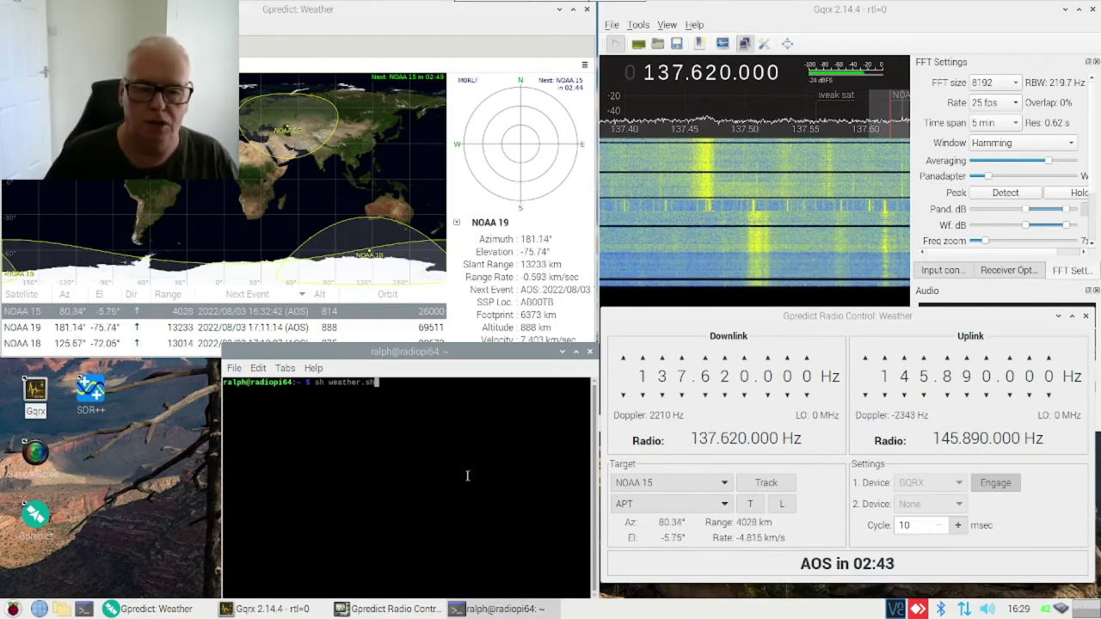
pyautogui.press('Return')
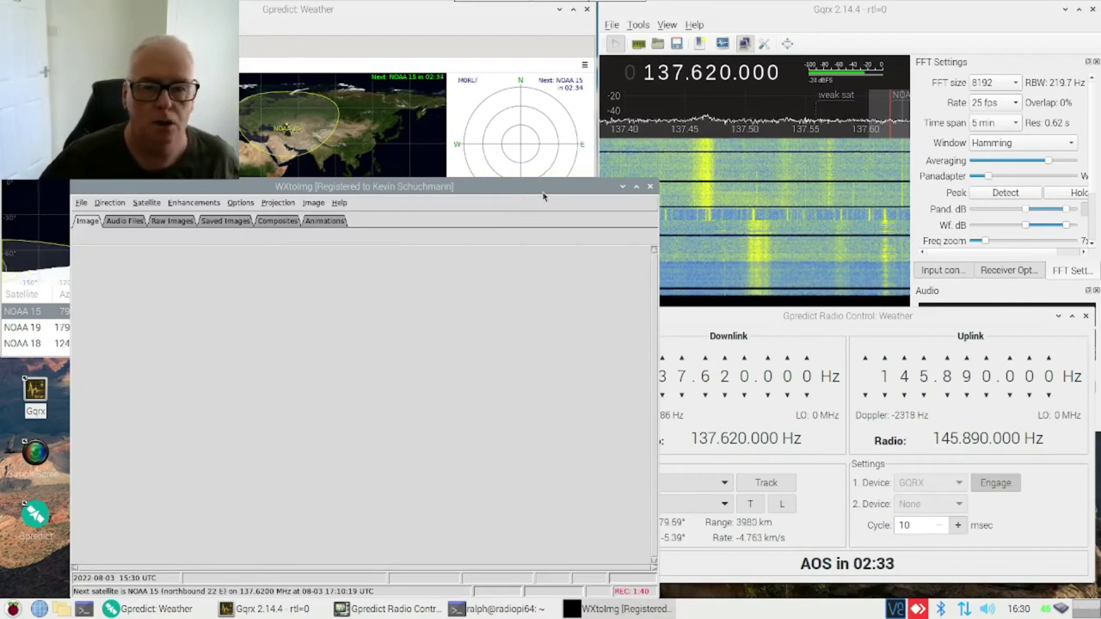
# Shift WXtoImg slightly left and open its Record dialog from the File menu.
pyautogui.moveTo(538, 188); pyautogui.dragTo(495, 178)
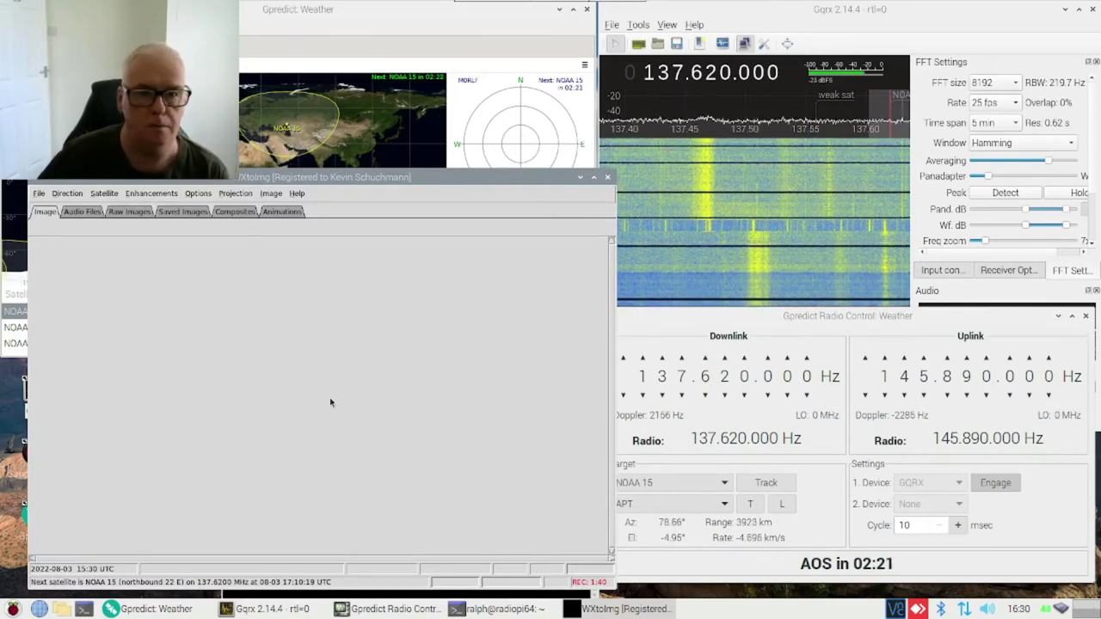
pyautogui.click(41, 194)
pyautogui.click(74, 345)
pyautogui.click(38, 193)
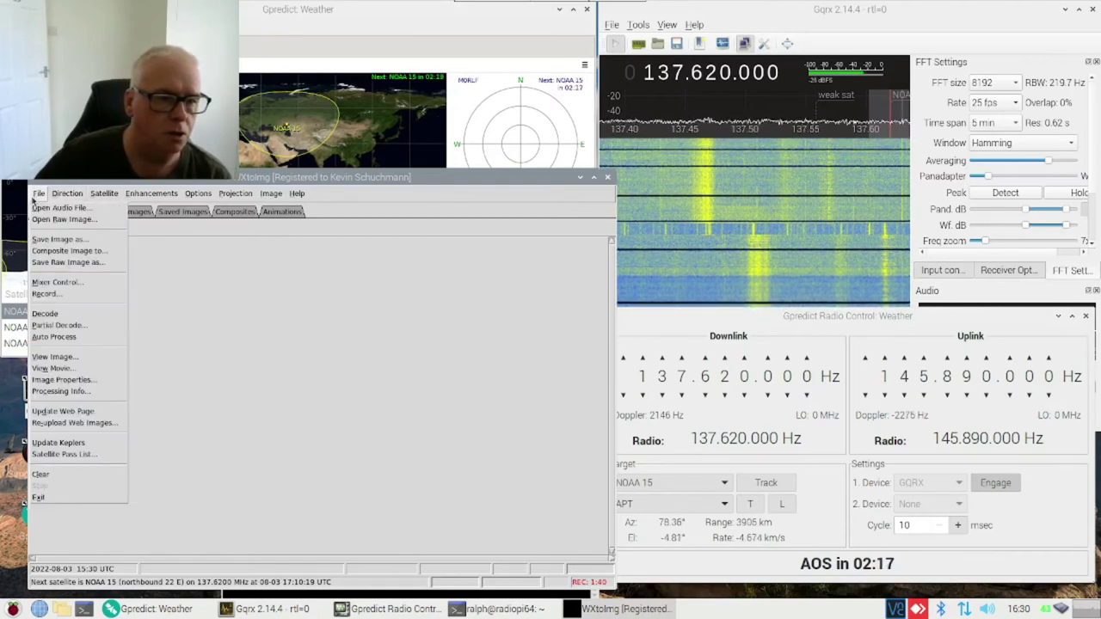
pyautogui.click(44, 294)
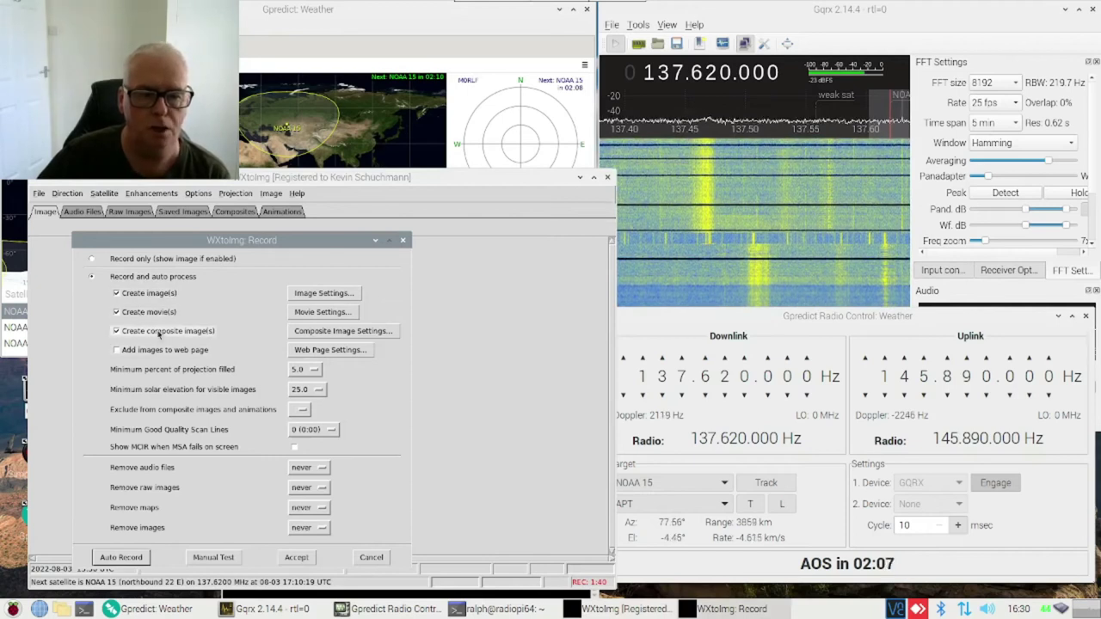
# Untick Create movie(s) and start Auto Record, waiting for NOAA 15 on 137.6200 MHz.
pyautogui.click(118, 312)
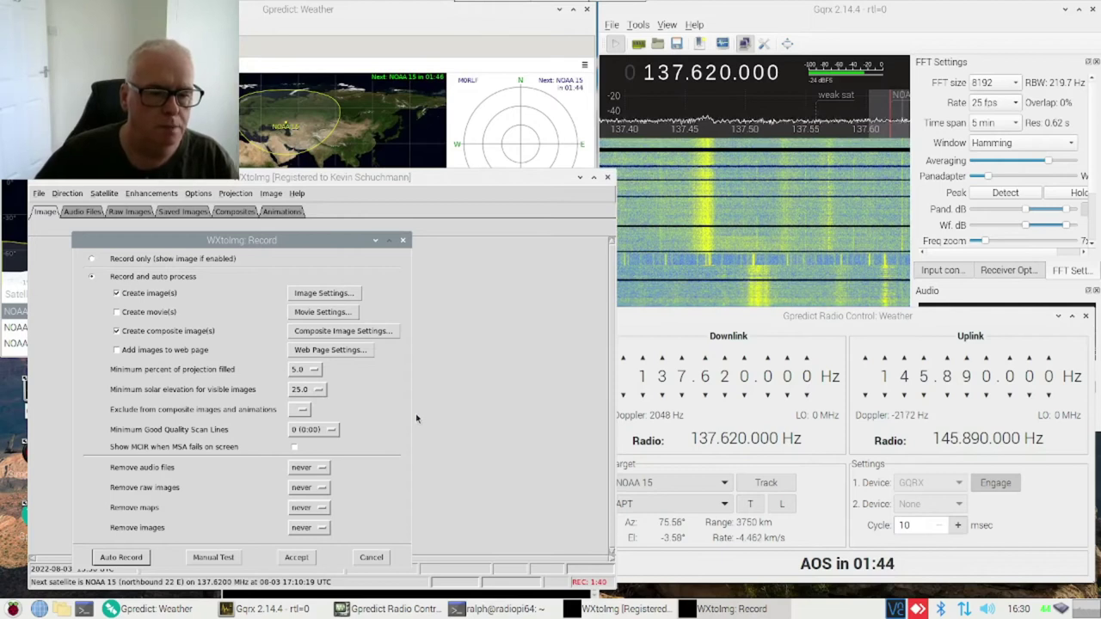
pyautogui.click(121, 558)
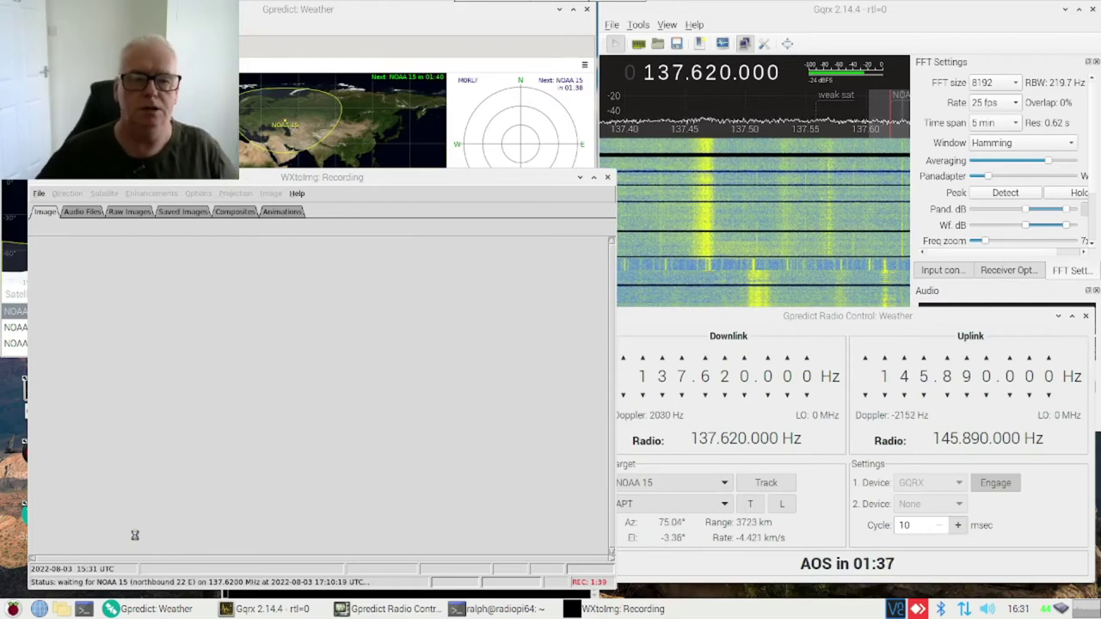
# Open the Satellite Pass List and place it to the right beside Gpredict's map.
pyautogui.click(39, 194)
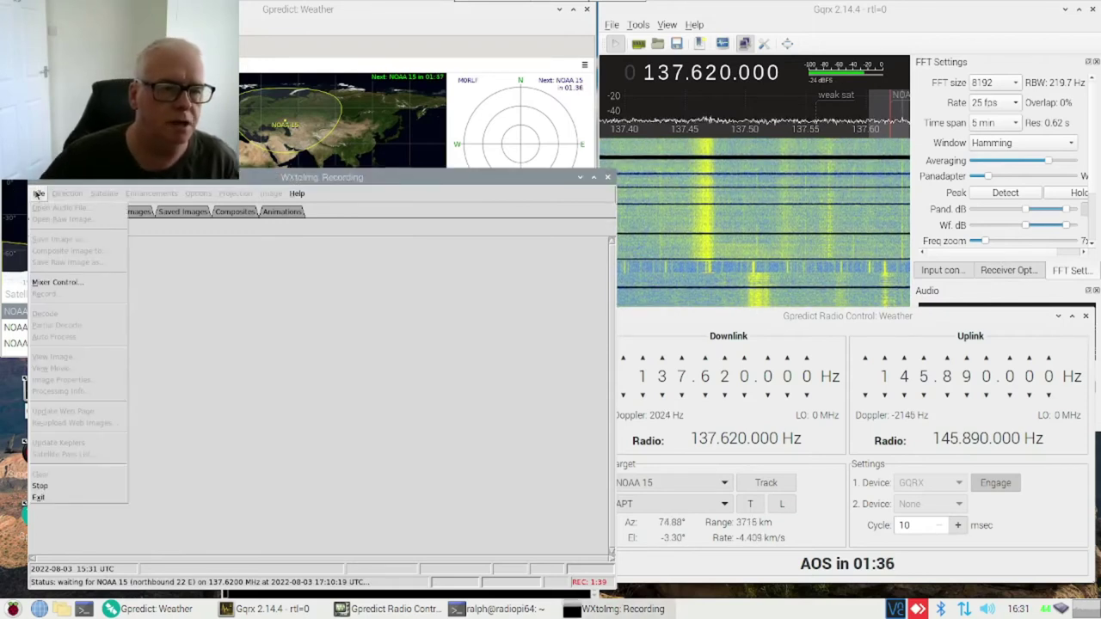
pyautogui.click(53, 454)
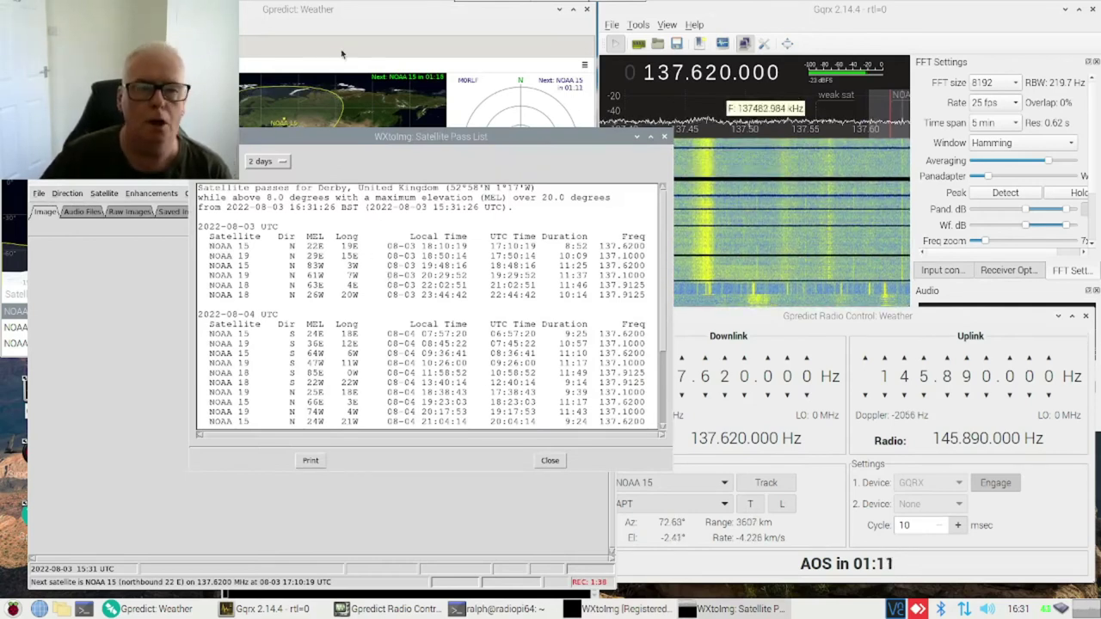
pyautogui.click(382, 12)
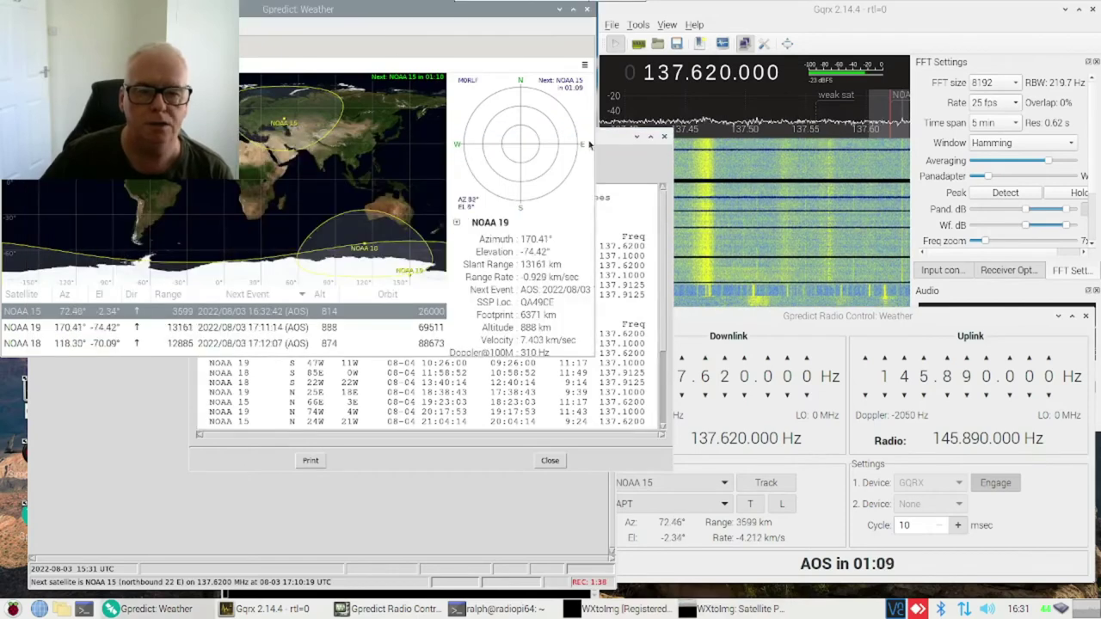
pyautogui.moveTo(632, 136); pyautogui.dragTo(1071, 74)
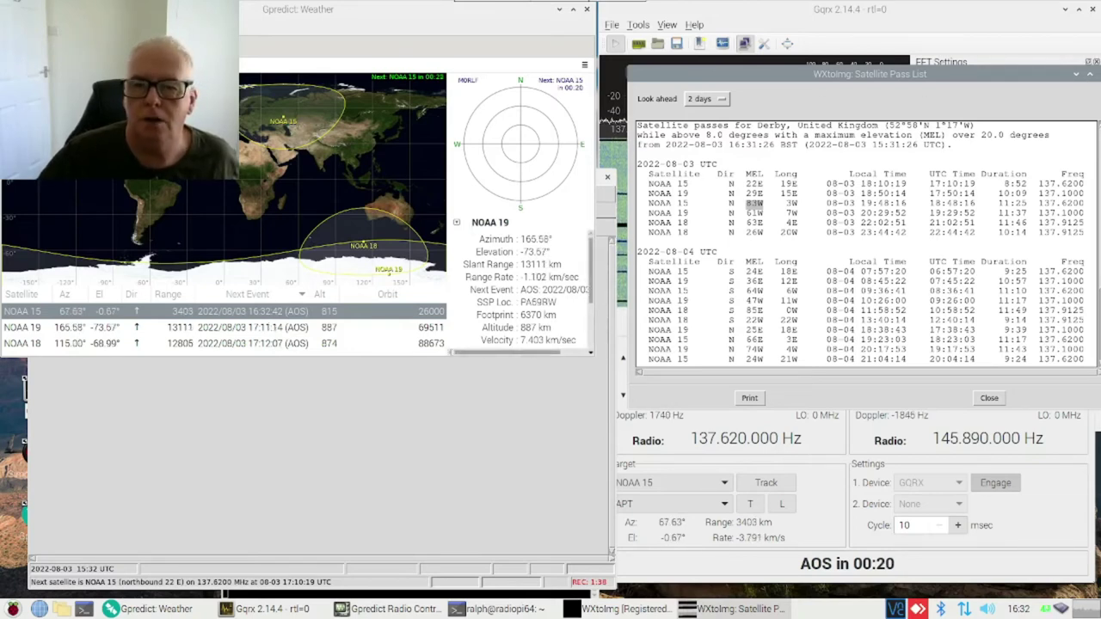
# Close the satellite pass list and try File > Auto Process, dismissing the no-source error.
pyautogui.click(990, 398)
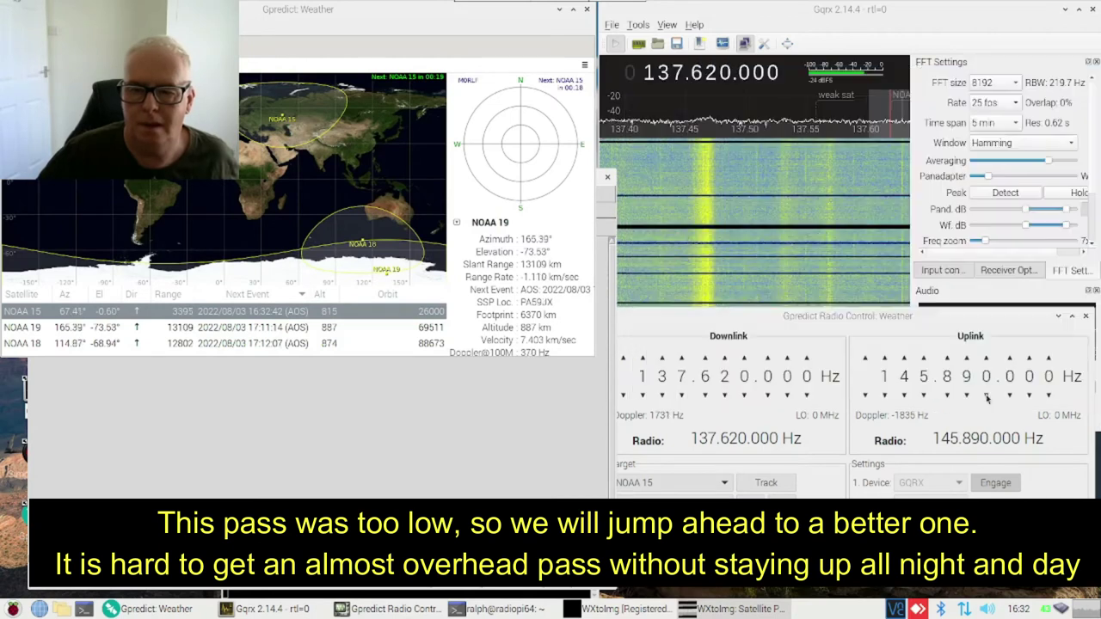
pyautogui.click(220, 390)
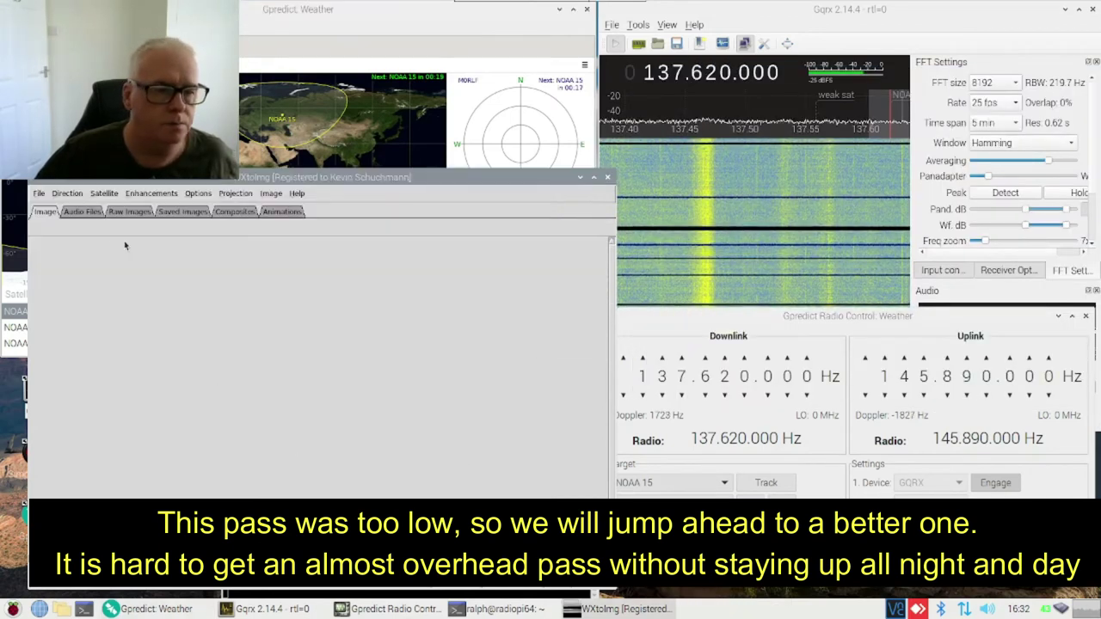
pyautogui.click(38, 194)
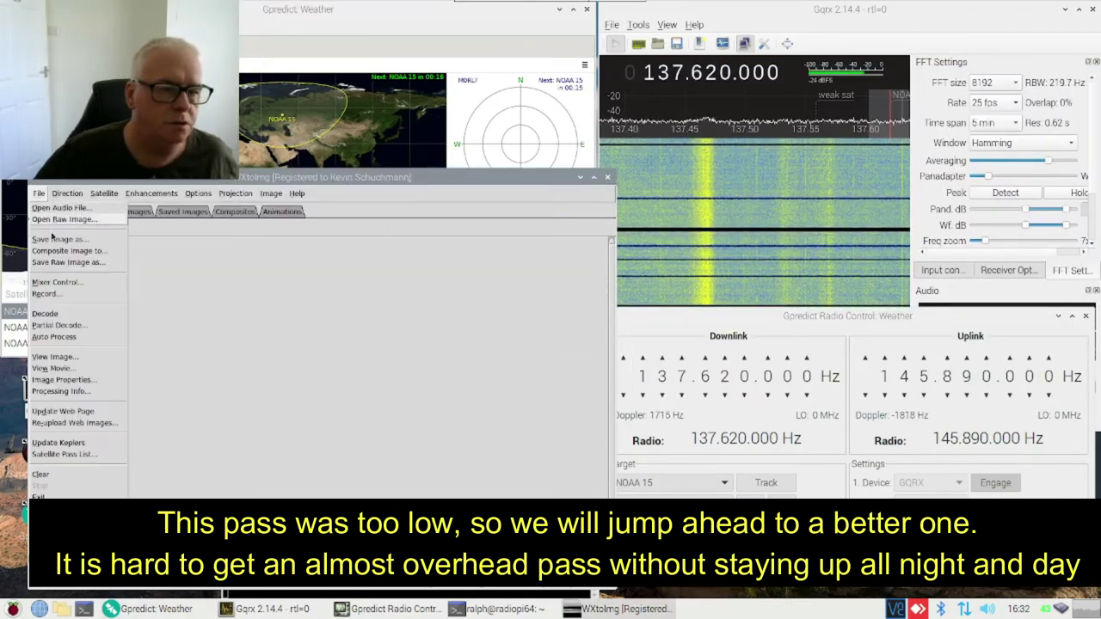
pyautogui.click(54, 336)
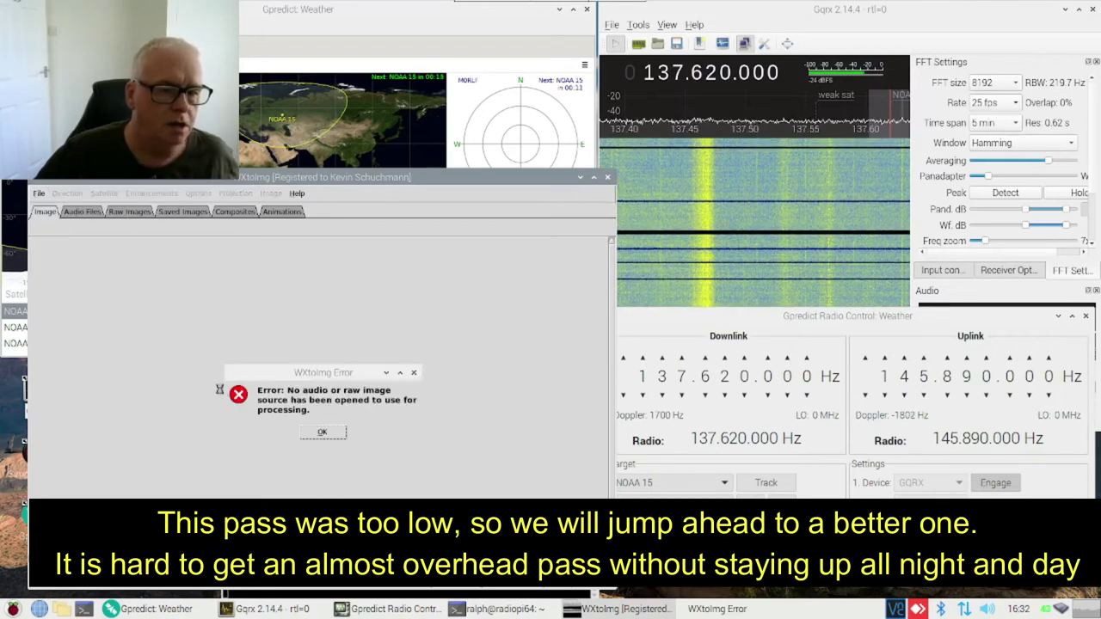
pyautogui.click(322, 432)
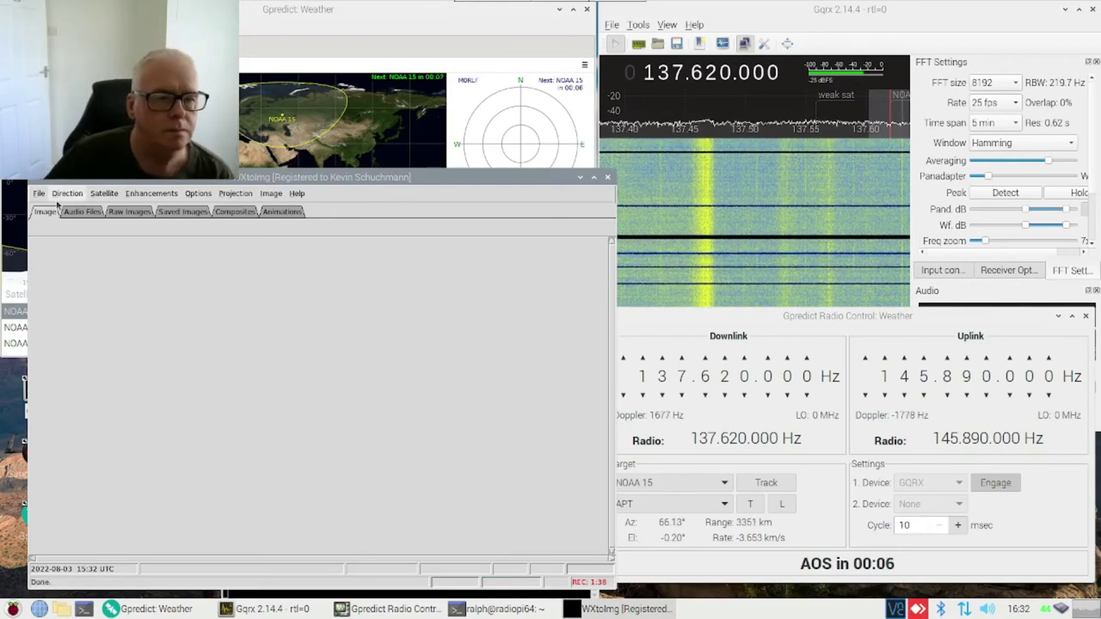
# Start Auto Record from the WXtoImg Record options for the next NOAA 15 pass.
pyautogui.click(36, 194)
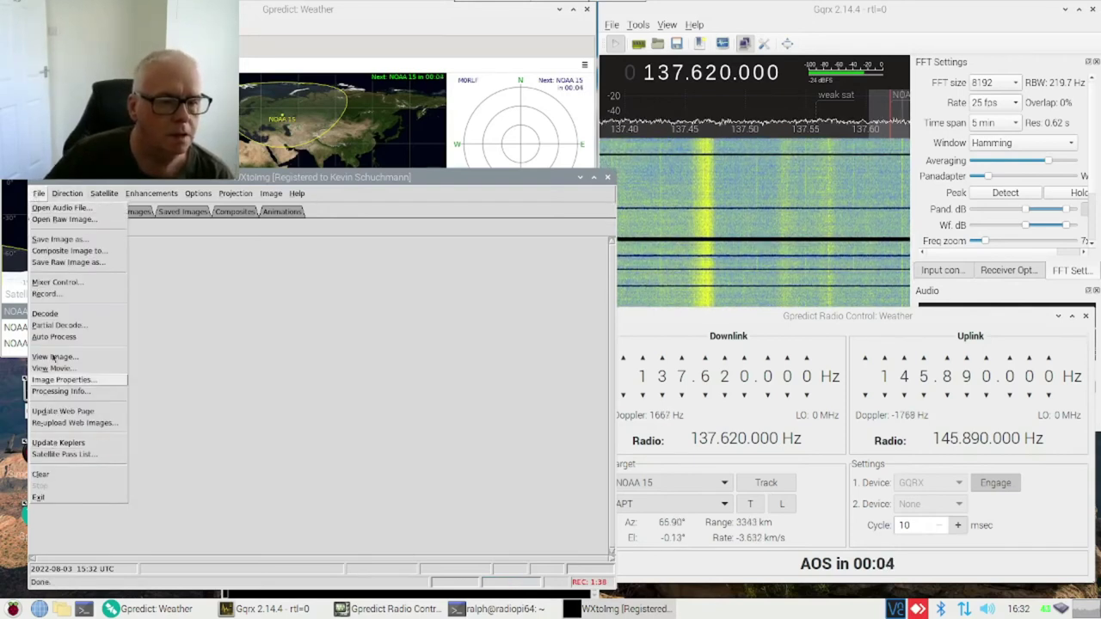
pyautogui.click(50, 296)
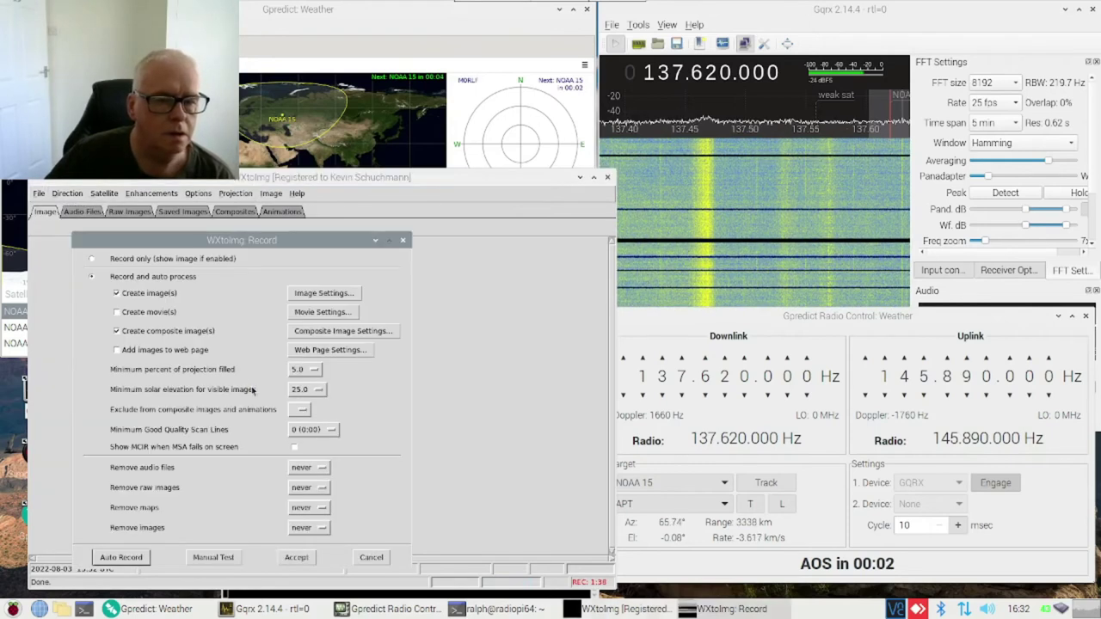
pyautogui.click(111, 558)
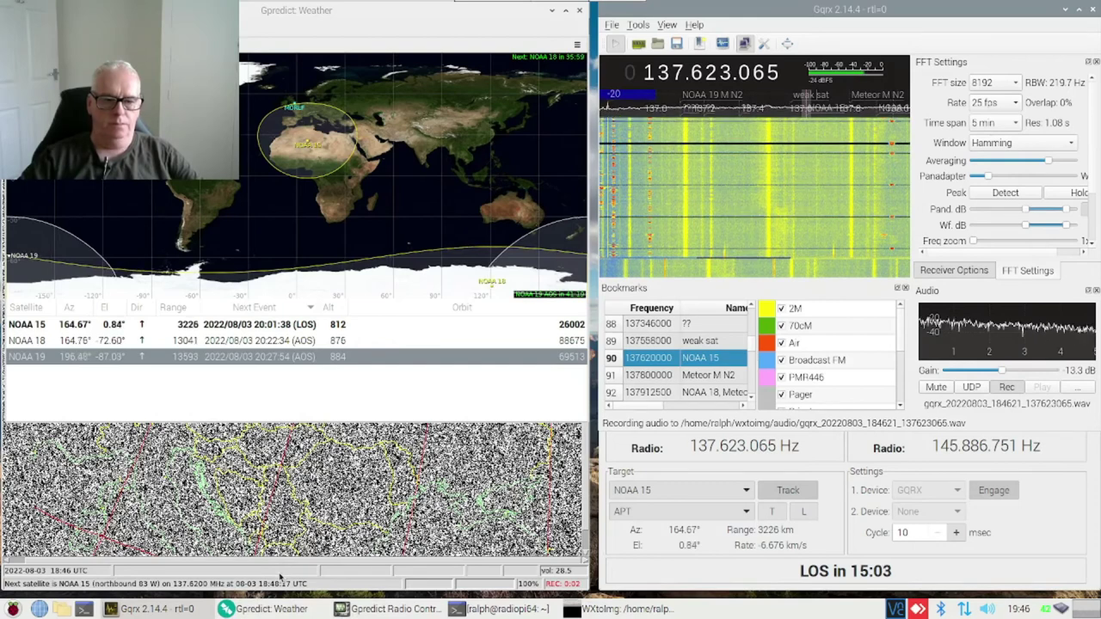
pyautogui.click(280, 577)
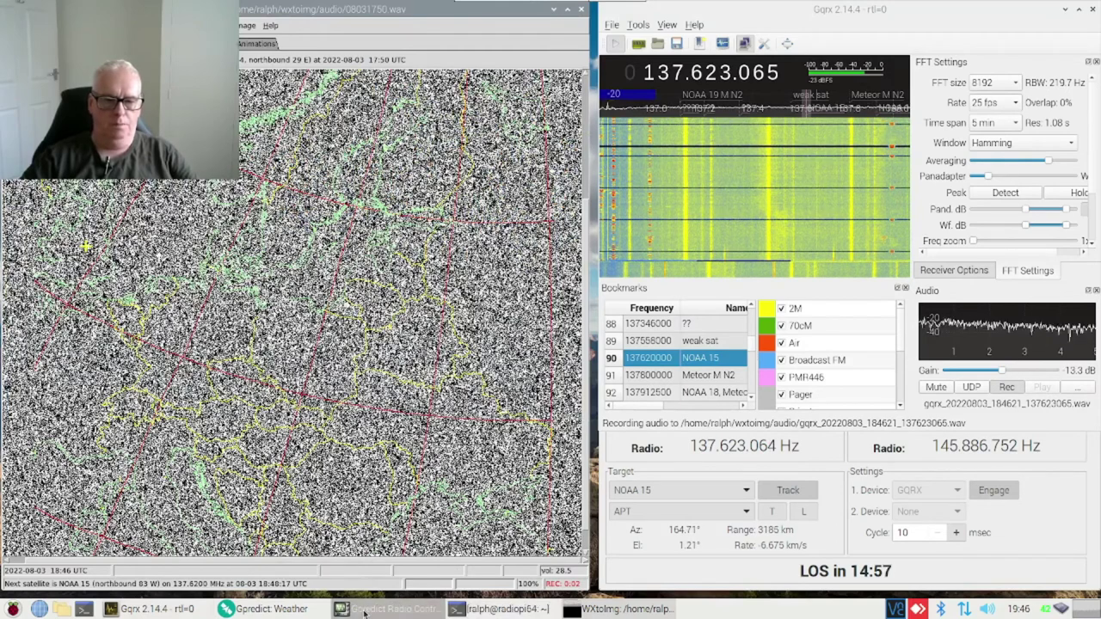
pyautogui.click(274, 609)
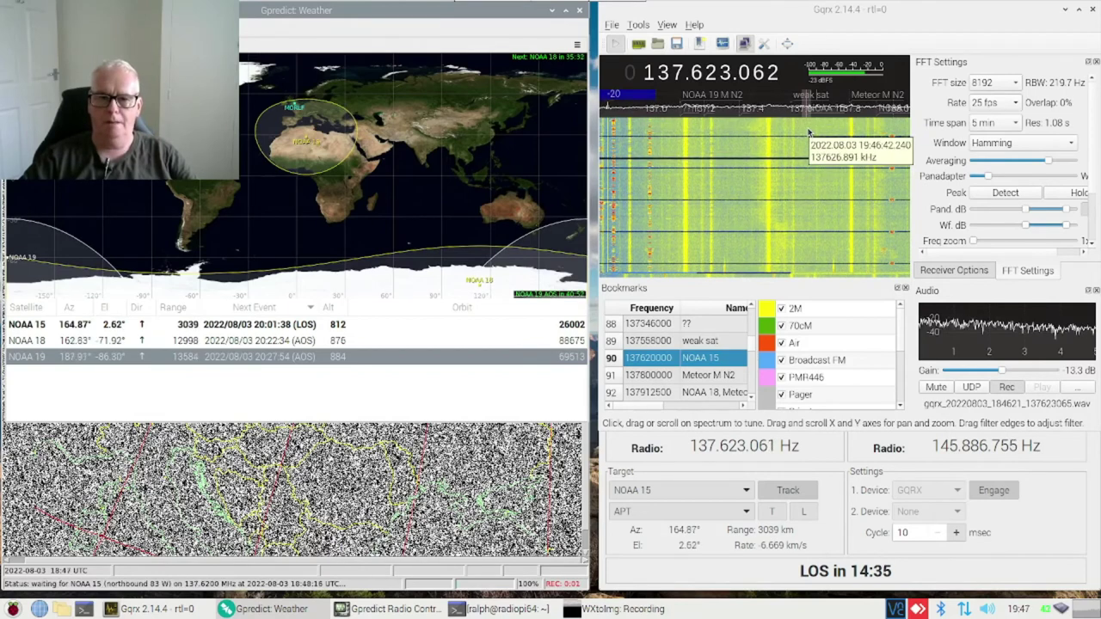
# Switch Gqrx to full screen and drag the Panadapter slider right to enlarge the spectrum plot.
pyautogui.press('F11')
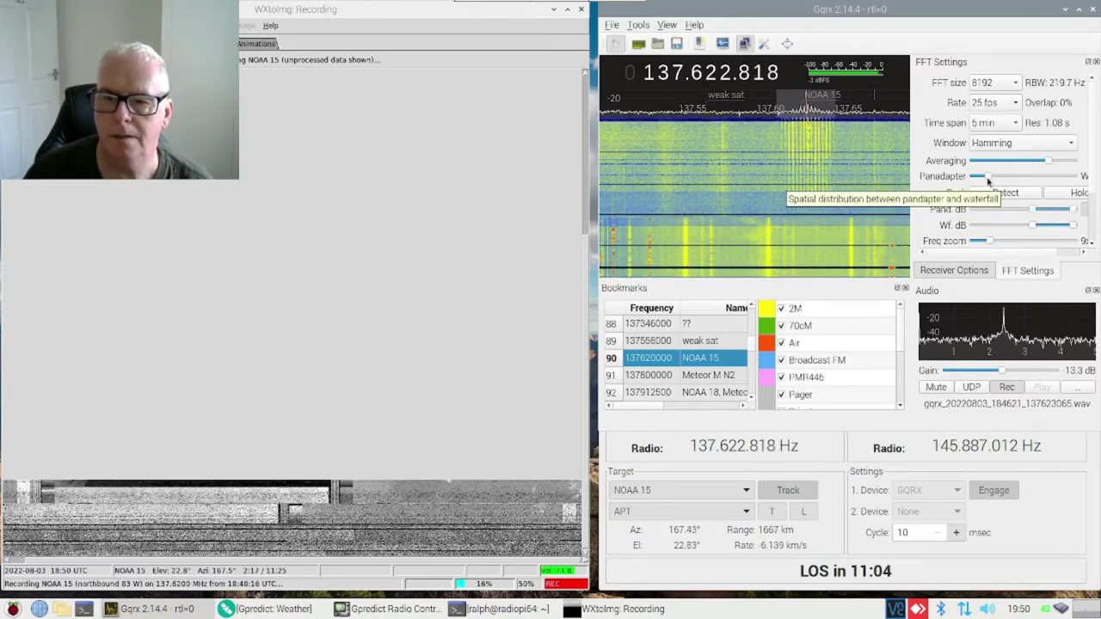
pyautogui.moveTo(989, 178); pyautogui.dragTo(1031, 178)
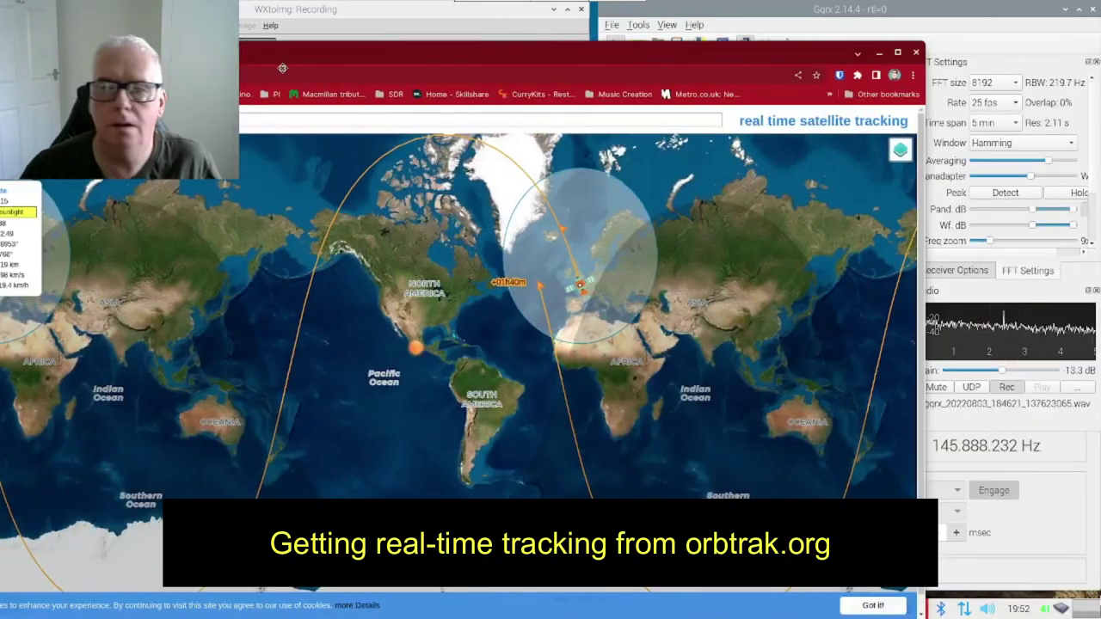
pyautogui.moveTo(282, 68); pyautogui.dragTo(319, 68)
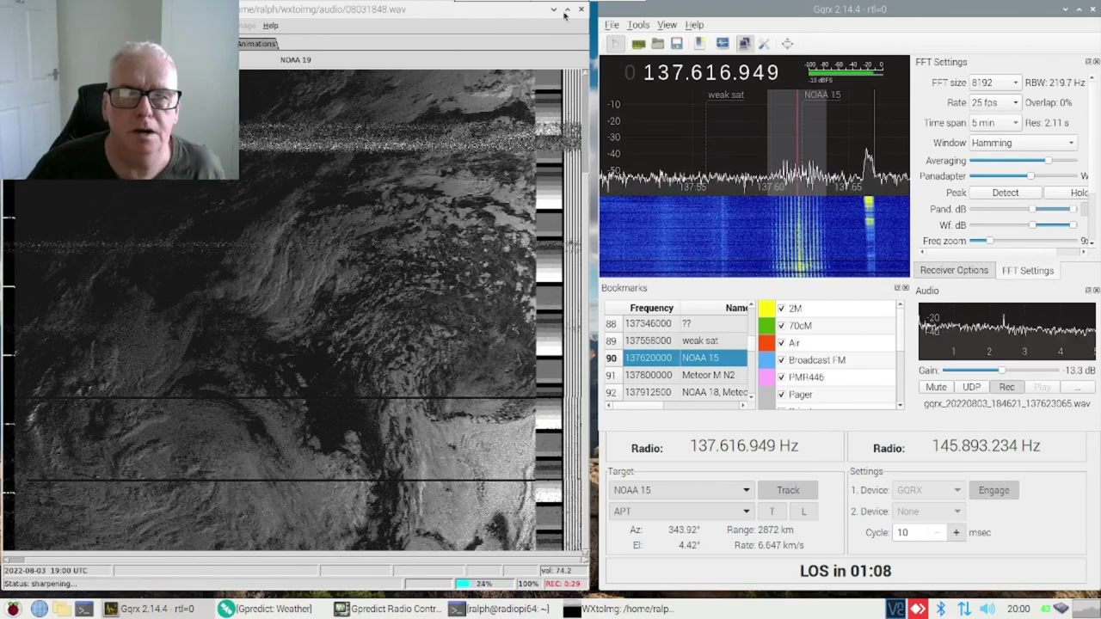
# Maximize the WXtoImg satellite image window with the title-bar maximize button.
pyautogui.click(567, 9)
pyautogui.click(565, 13)
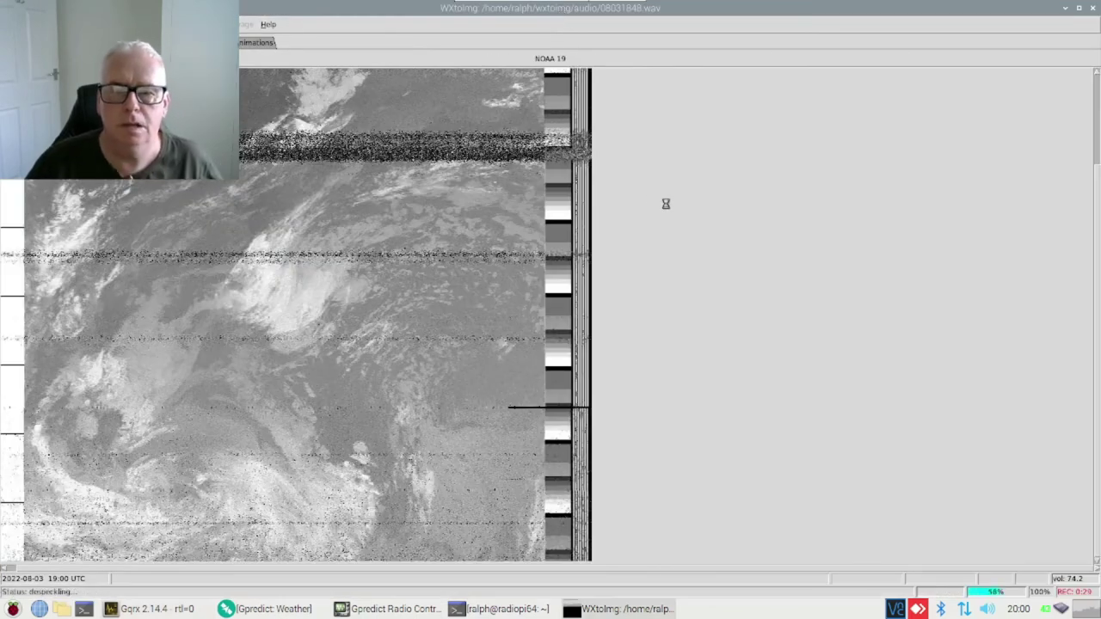